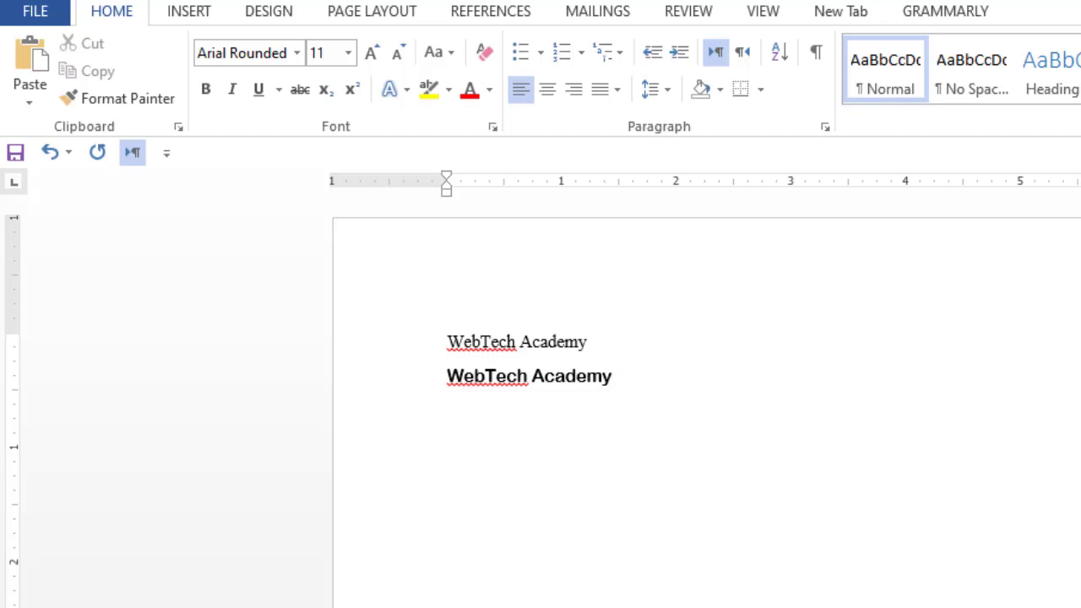
- Set the font size of the first "WebTech Academy" line to 16
{"action": "left_click", "coordinate": [481, 342]}
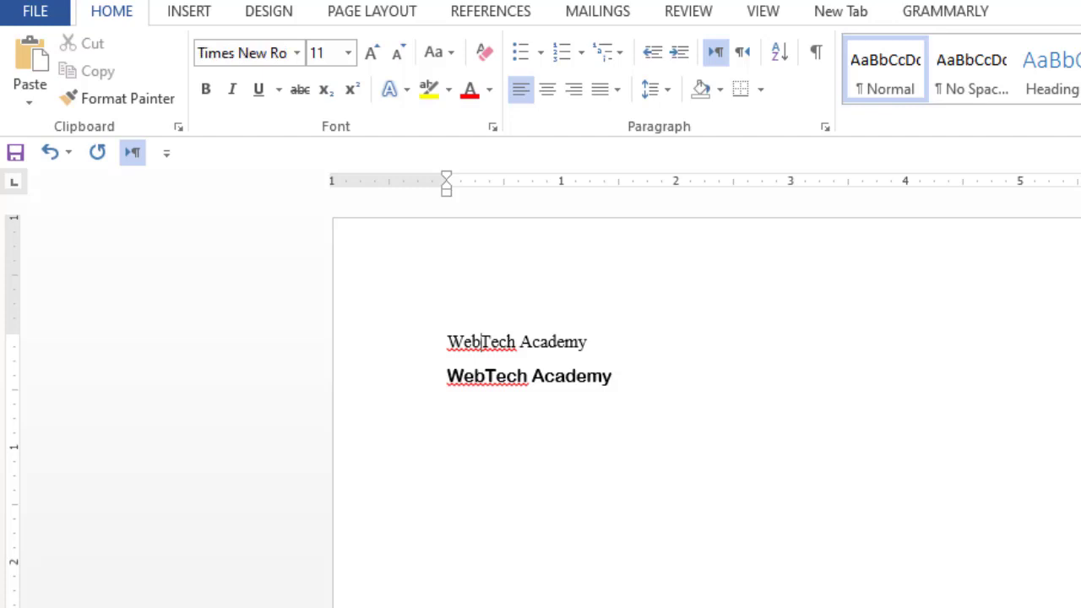
{"action": "left_click_drag", "start_coordinate": [448, 342], "coordinate": [595, 344]}
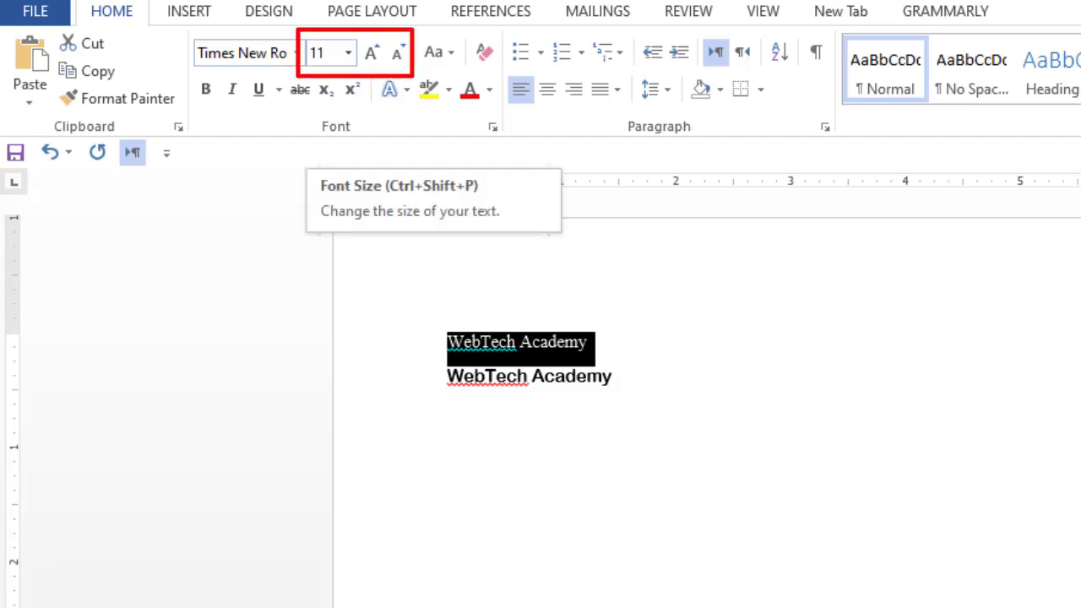
{"action": "left_click", "coordinate": [348, 52]}
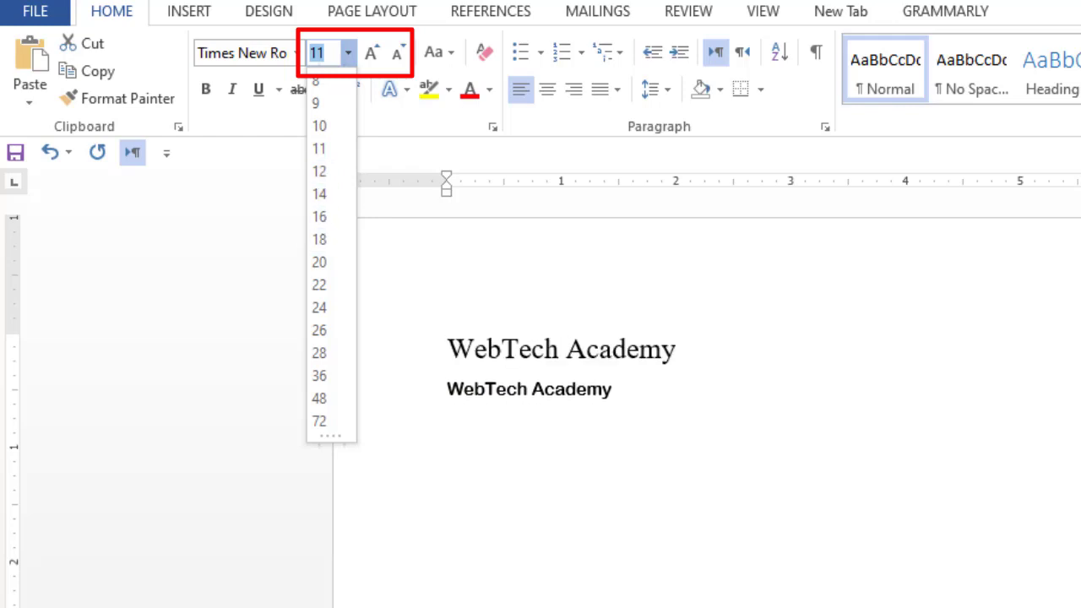
{"action": "left_click", "coordinate": [319, 217]}
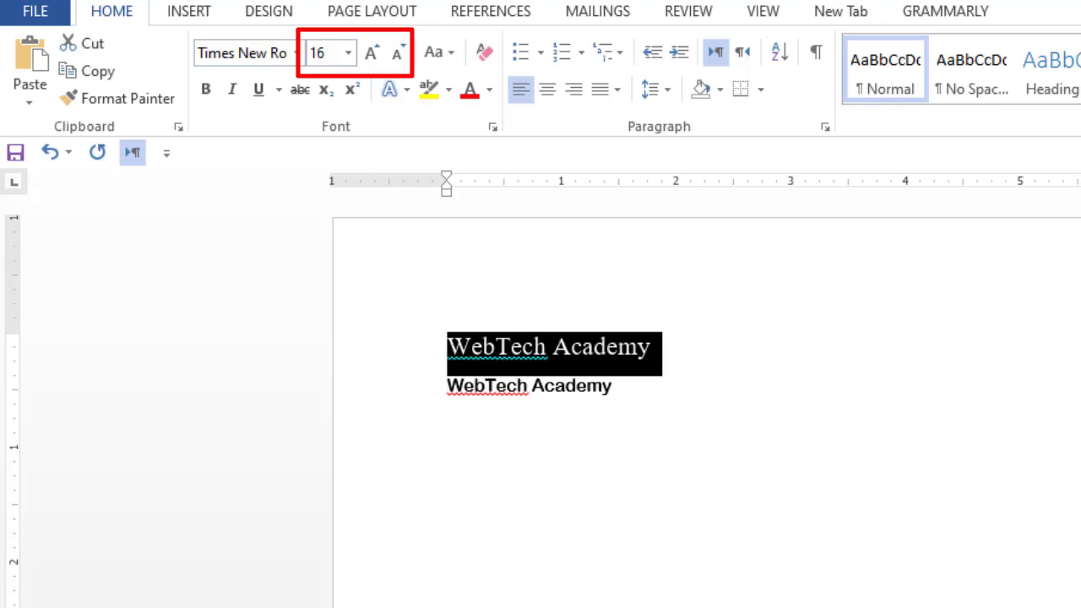
- Set the font size of the second "WebTech Academy" line to 16
{"action": "left_click_drag", "start_coordinate": [447, 385], "coordinate": [622, 387]}
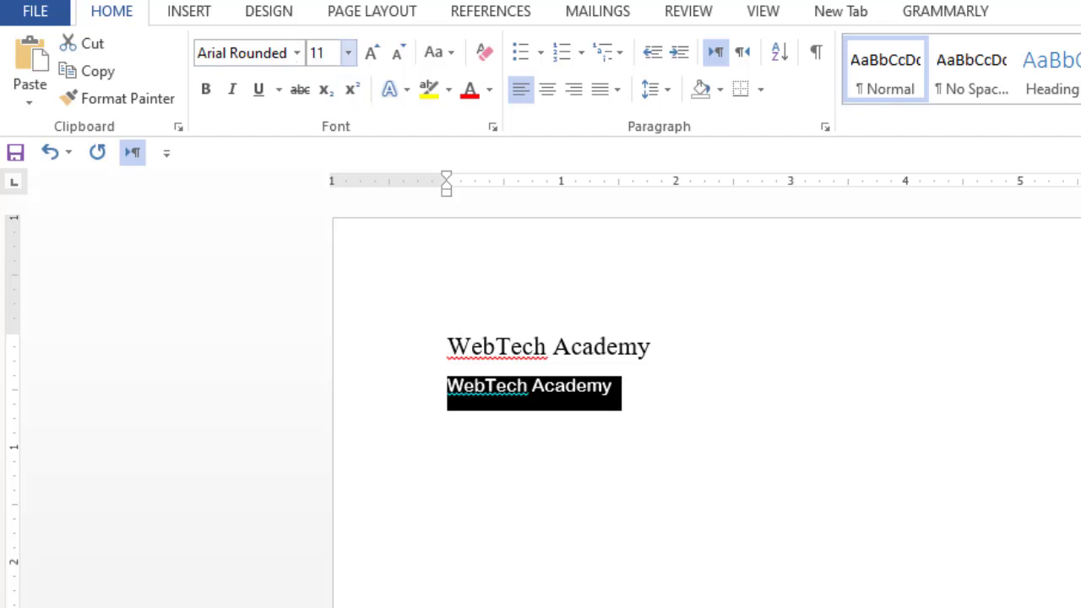
{"action": "left_click", "coordinate": [348, 53]}
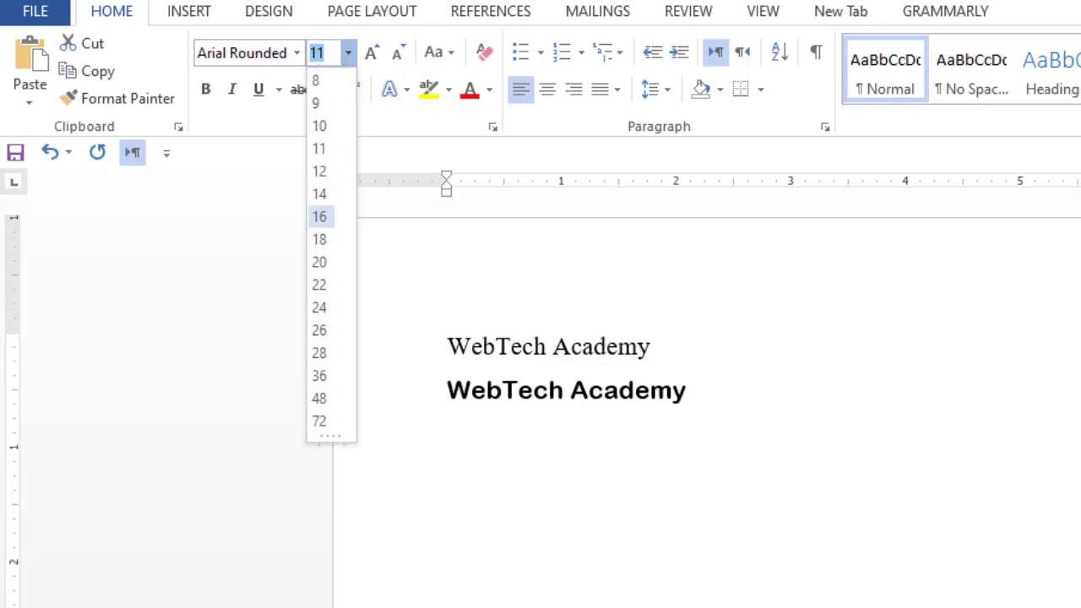
{"action": "left_click", "coordinate": [319, 216]}
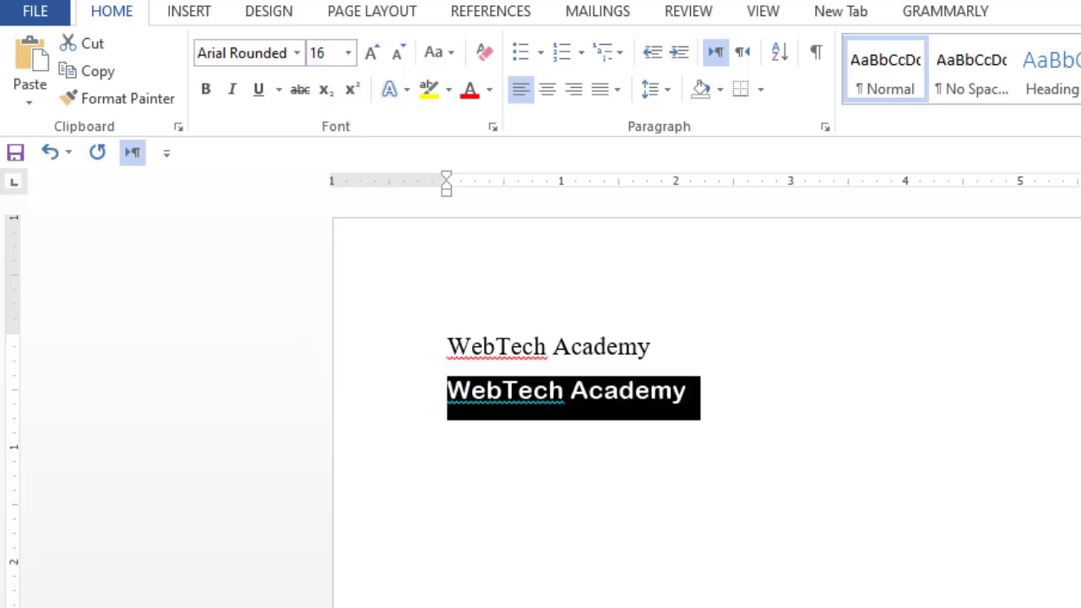
{"action": "left_click", "coordinate": [447, 431]}
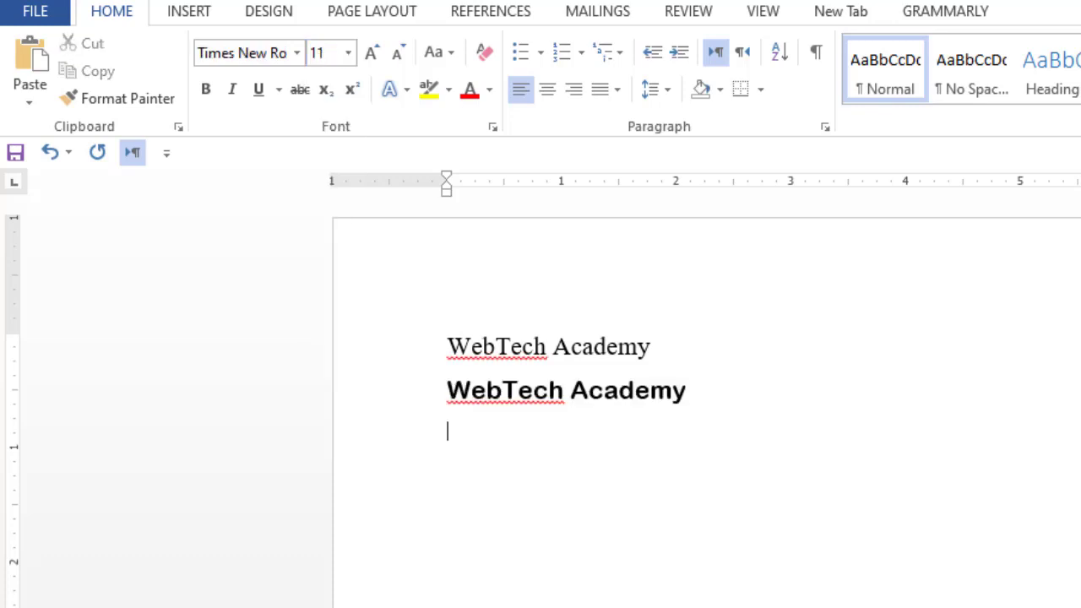
- Compare the font settings of both lines and enlarge the second "WebTech Academy" line to font size 24
{"action": "left_click", "coordinate": [524, 347]}
{"action": "left_click", "coordinate": [503, 390]}
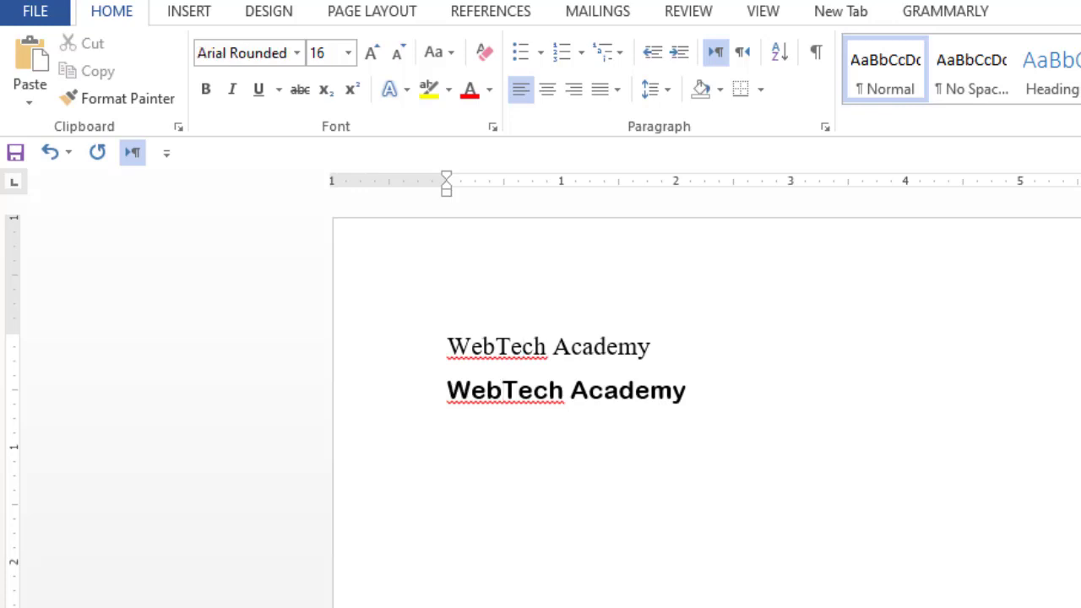
{"action": "left_click", "coordinate": [509, 347]}
{"action": "left_click", "coordinate": [519, 390]}
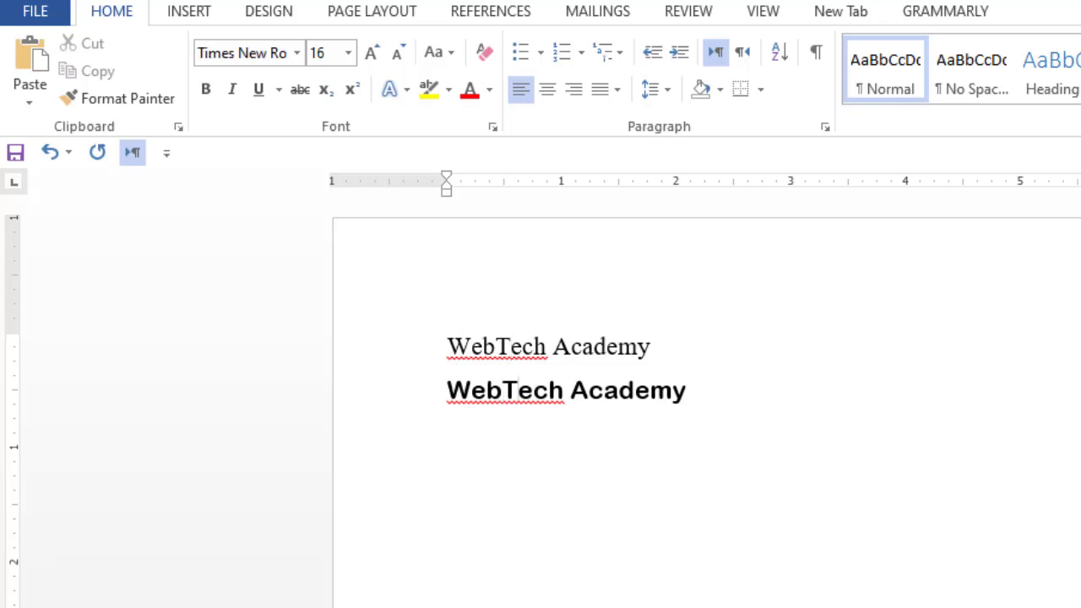
{"action": "left_click", "coordinate": [512, 347]}
{"action": "triple_click", "coordinate": [566, 391]}
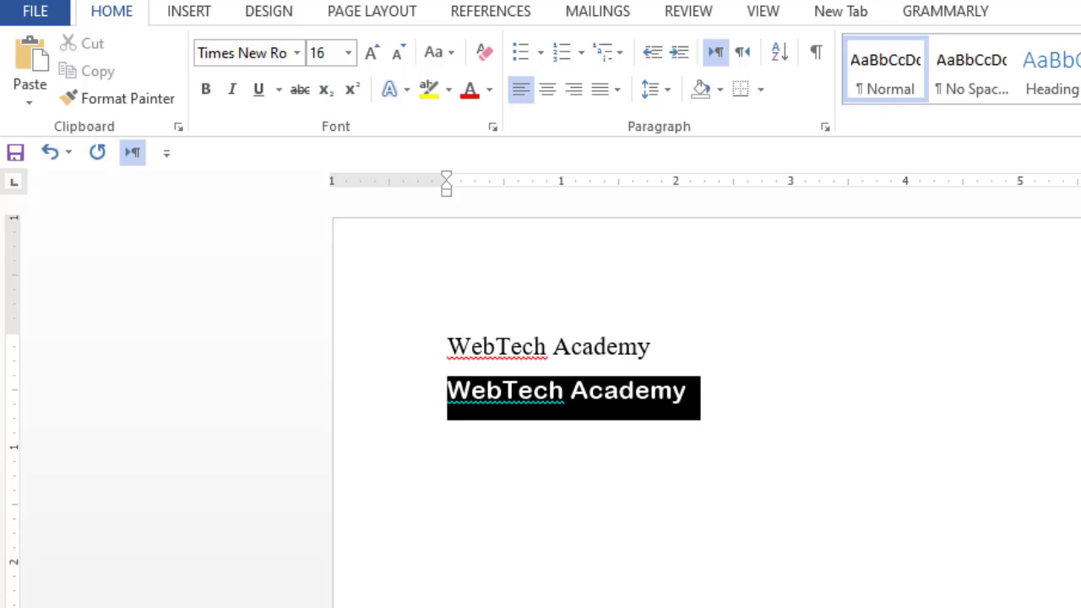
{"action": "left_click", "coordinate": [348, 53]}
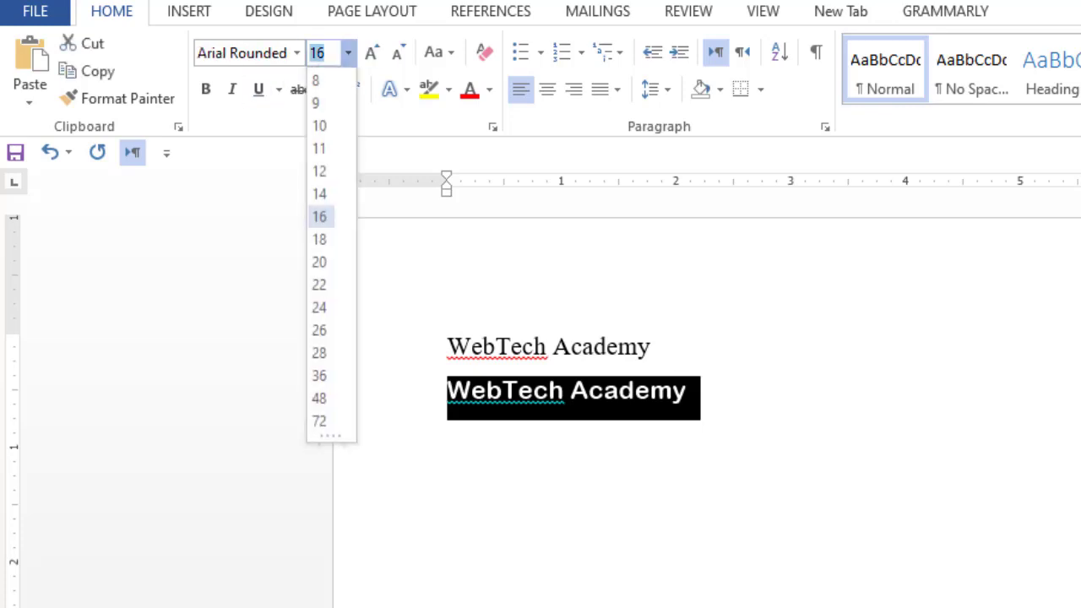
{"action": "left_click", "coordinate": [319, 307]}
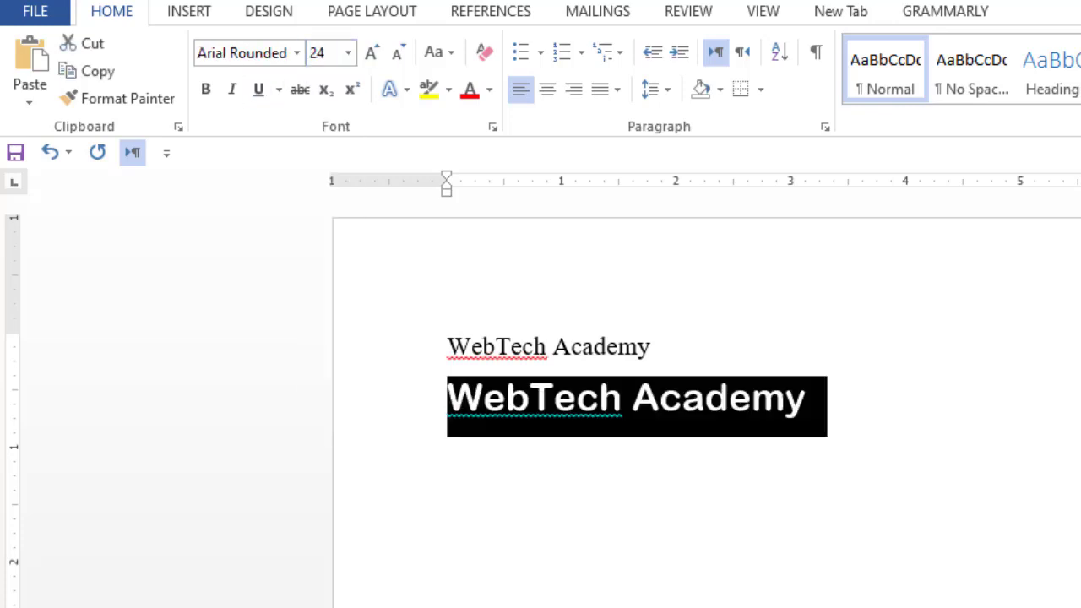
{"action": "left_click", "coordinate": [449, 448]}
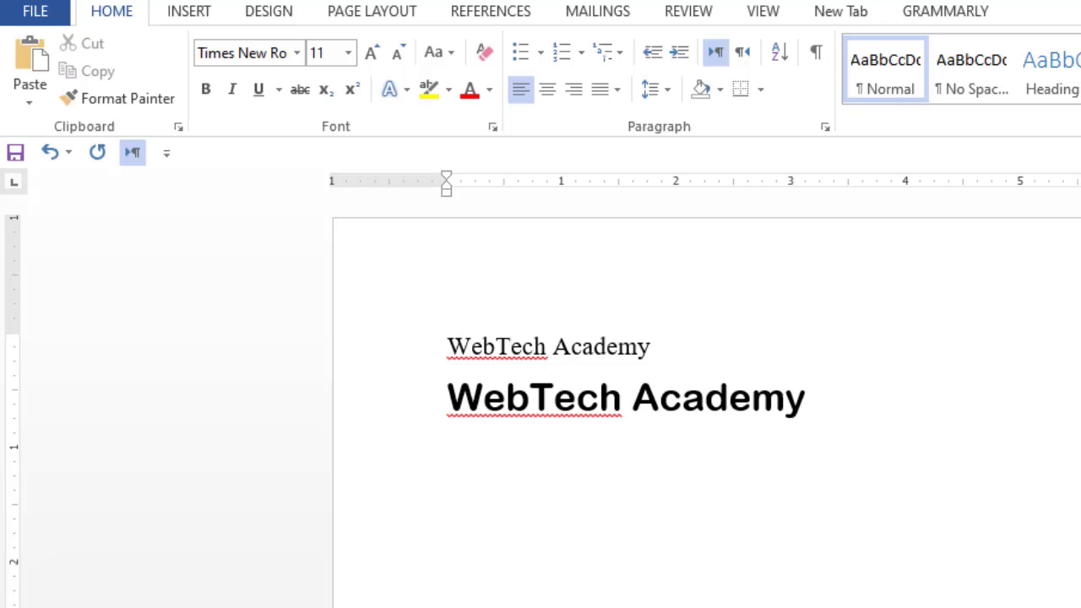
- Increase the first "WebTech Academy" line's font size stepwise to 20 and bring it back down to 18
{"action": "key", "text": "ctrl+Home"}
{"action": "key", "text": "shift+Down"}
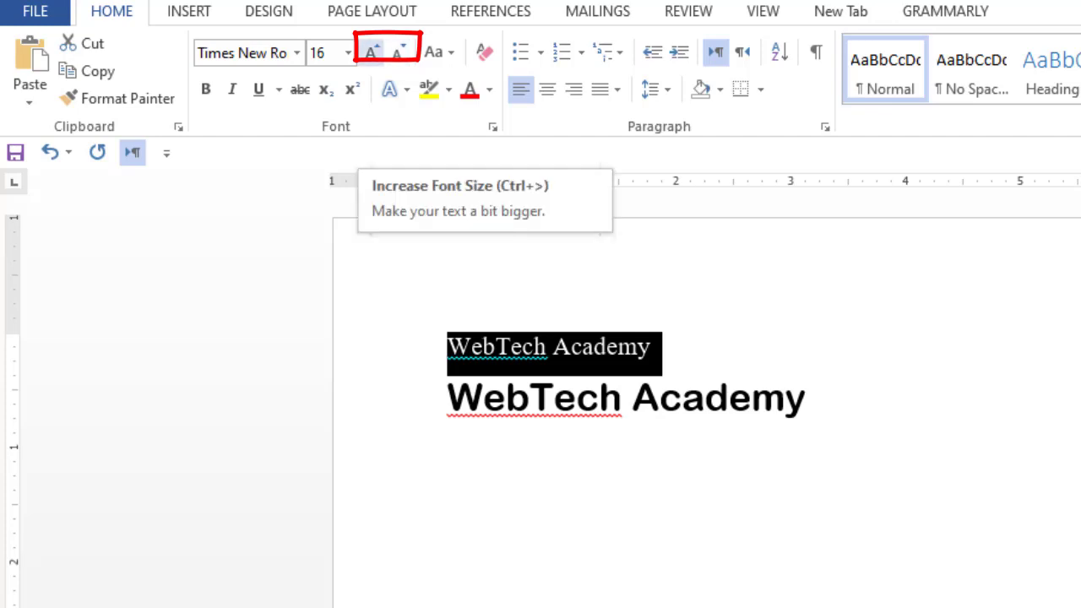
{"action": "left_click", "coordinate": [372, 52]}
{"action": "left_click", "coordinate": [371, 53]}
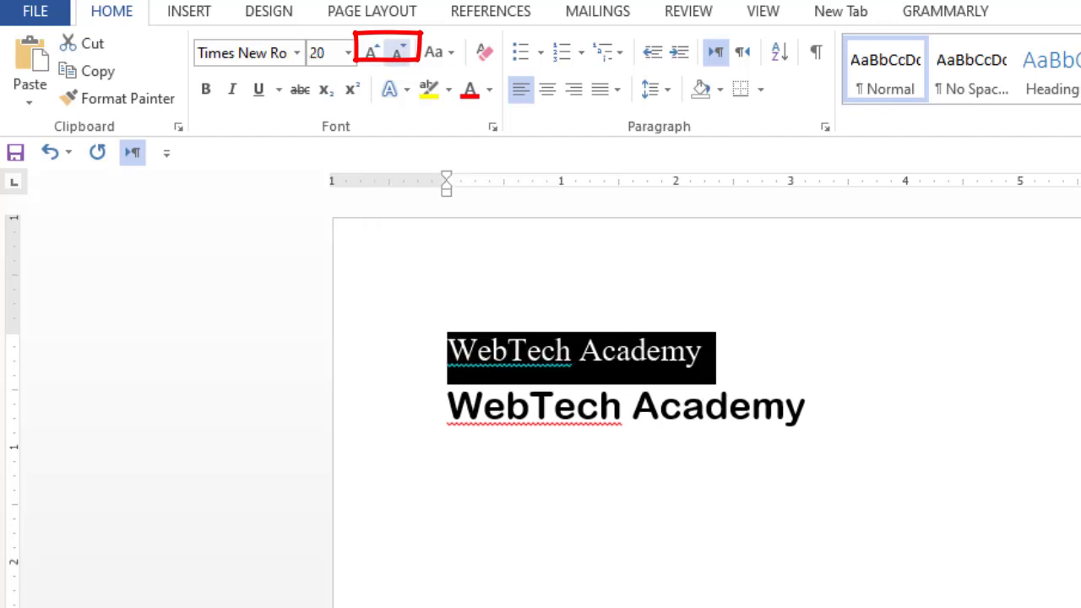
{"action": "left_click", "coordinate": [397, 53]}
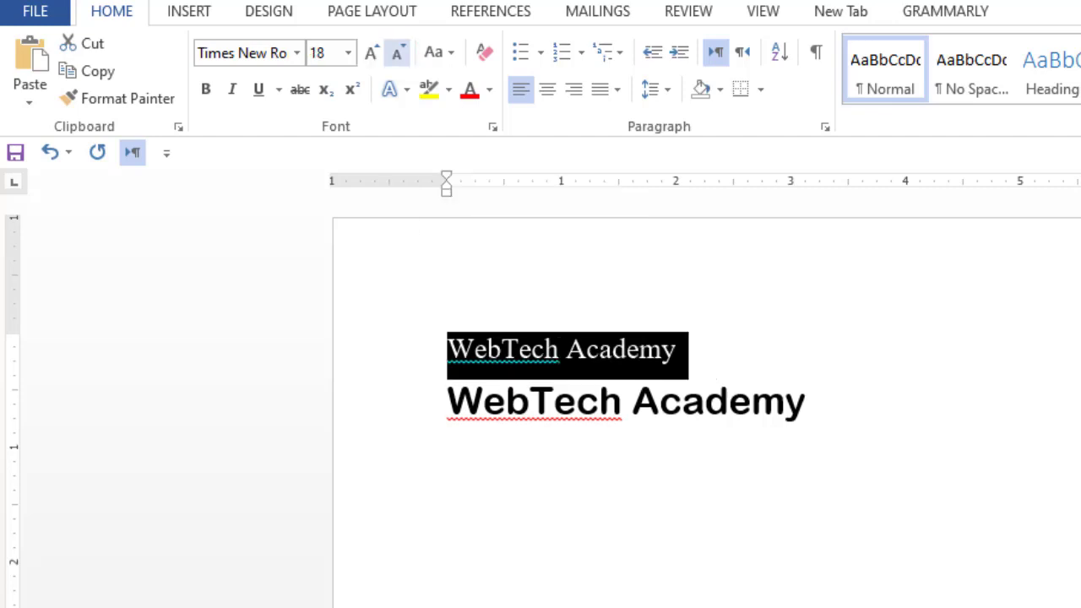
{"action": "left_click", "coordinate": [397, 52]}
{"action": "left_click", "coordinate": [372, 52]}
{"action": "left_click", "coordinate": [397, 53]}
{"action": "left_click", "coordinate": [372, 53]}
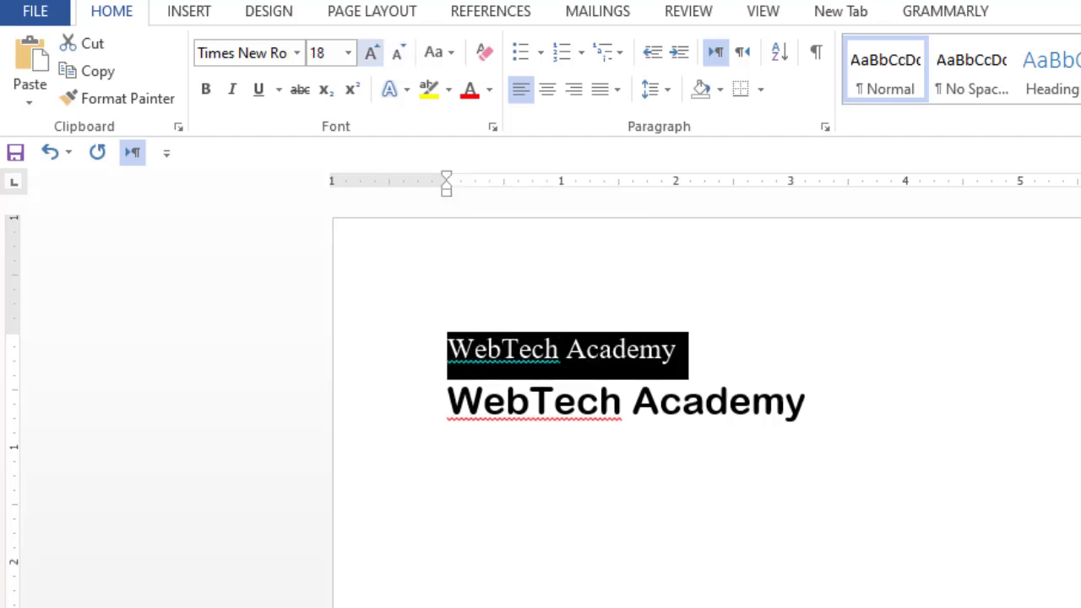
- Apply the custom font size 19 to the first "WebTech Academy" line
{"action": "left_click", "coordinate": [321, 52]}
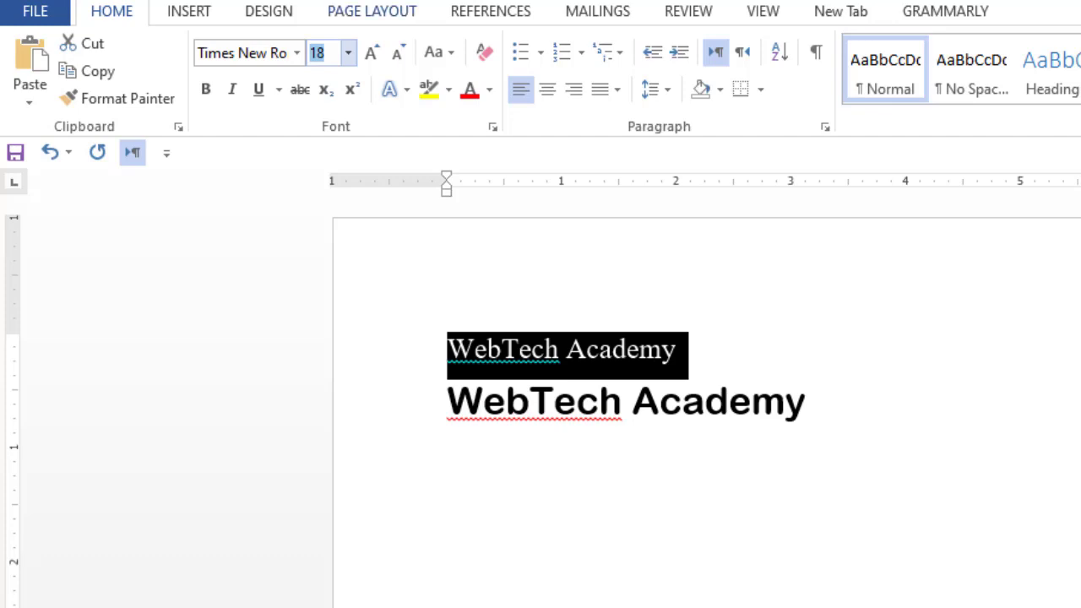
{"action": "key", "text": "alt+Down"}
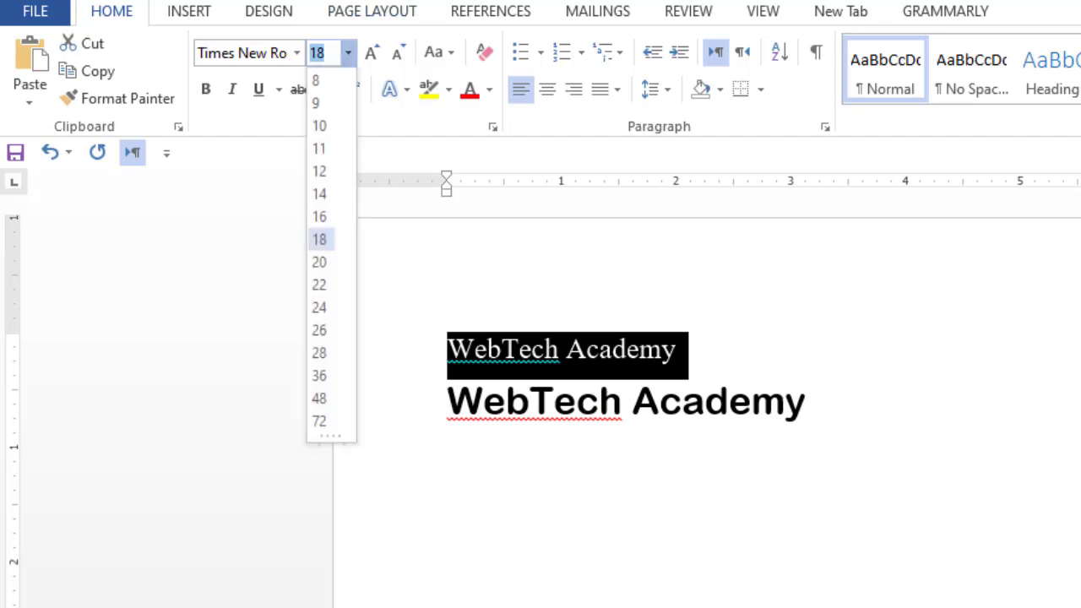
{"action": "key", "text": "Escape"}
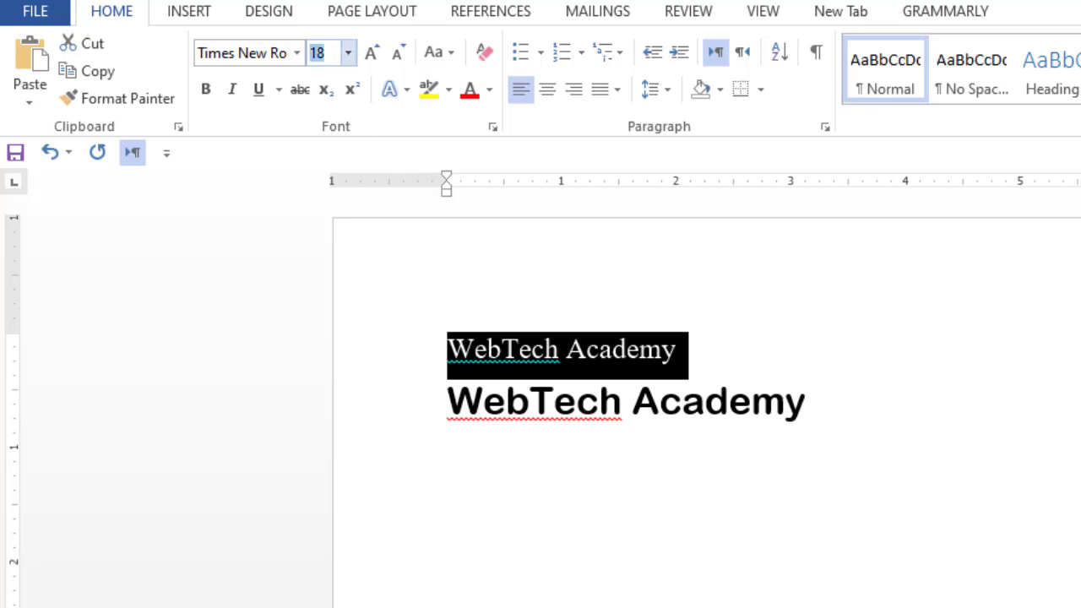
{"action": "type", "text": "19"}
{"action": "key", "text": "Return"}
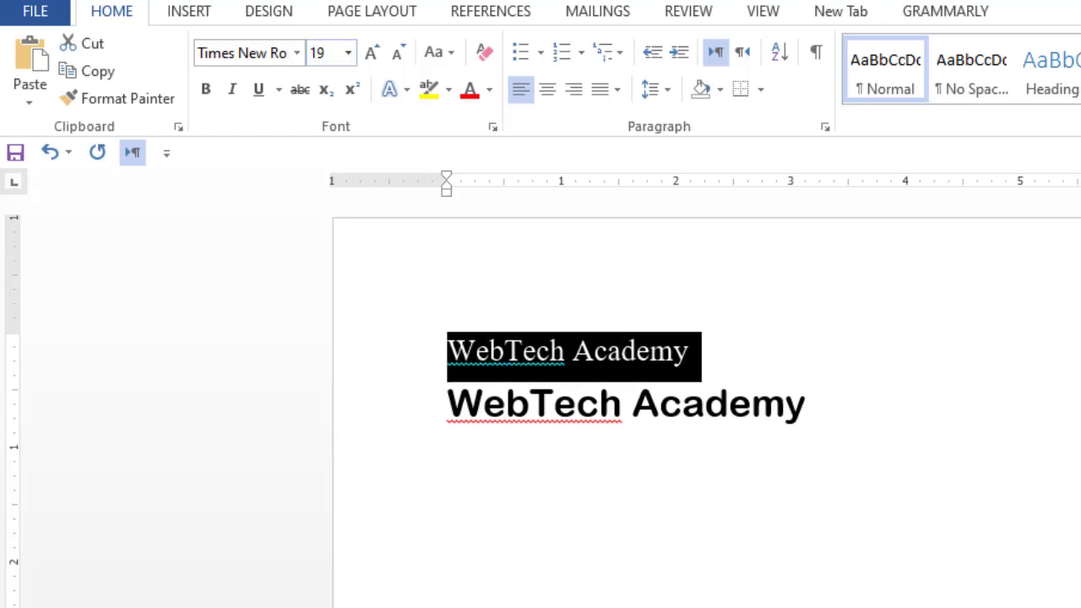
{"action": "left_click", "coordinate": [448, 455]}
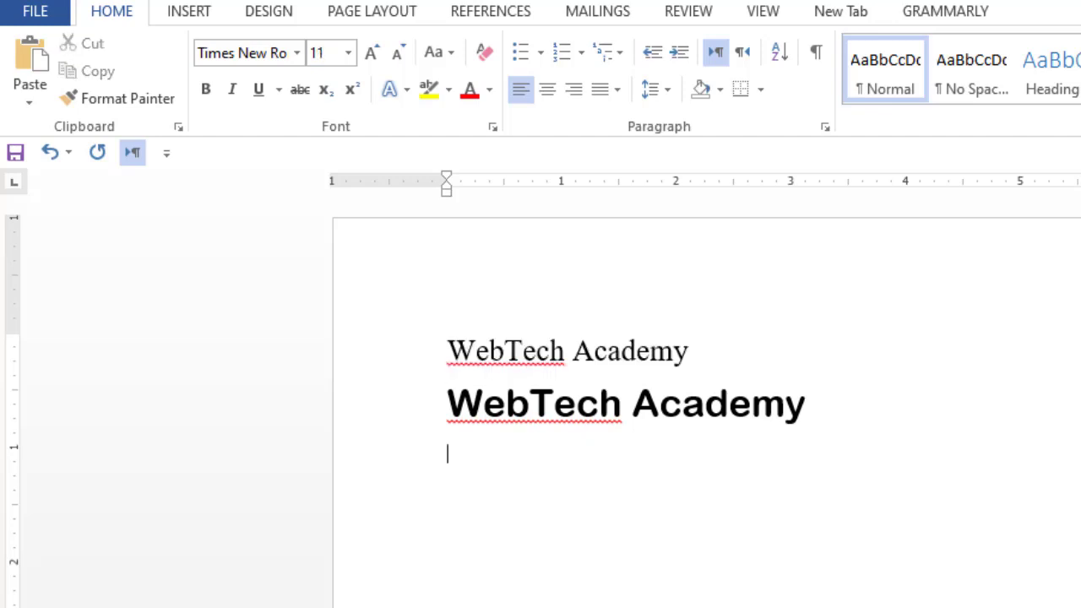
- Set the font size of the word "WebTech" in the second line to 21
{"action": "left_click", "coordinate": [524, 351]}
{"action": "left_click", "coordinate": [507, 404]}
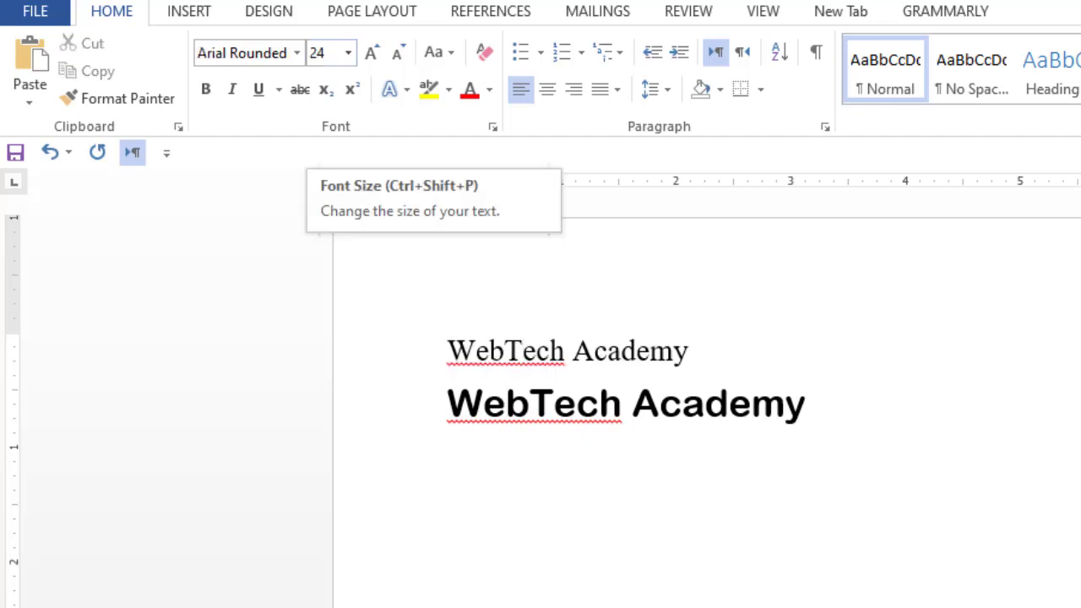
{"action": "key", "text": "ctrl+shift+p"}
{"action": "type", "text": "21"}
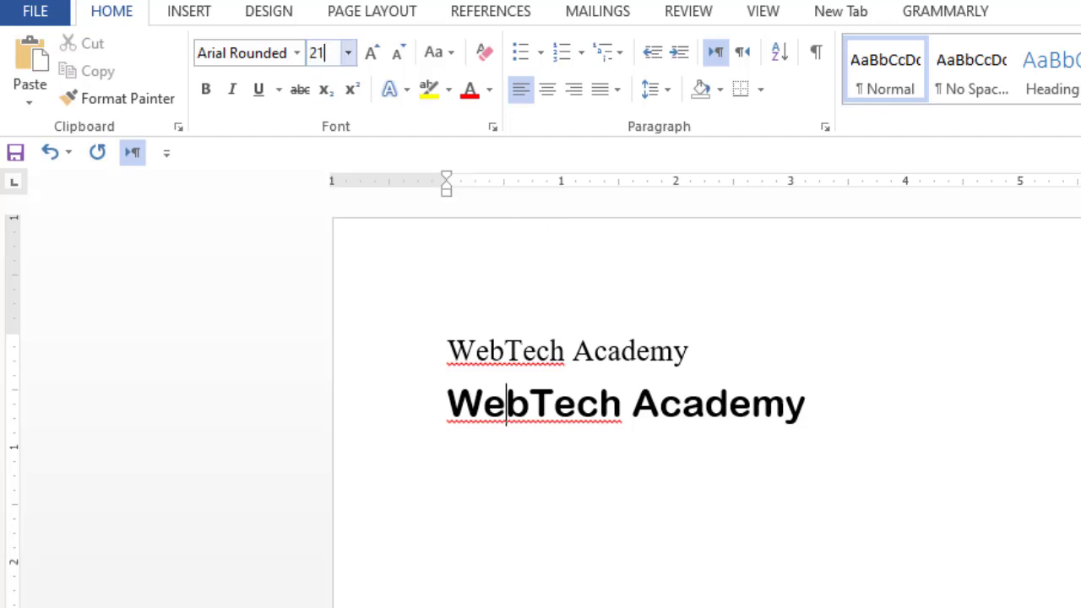
{"action": "key", "text": "Return"}
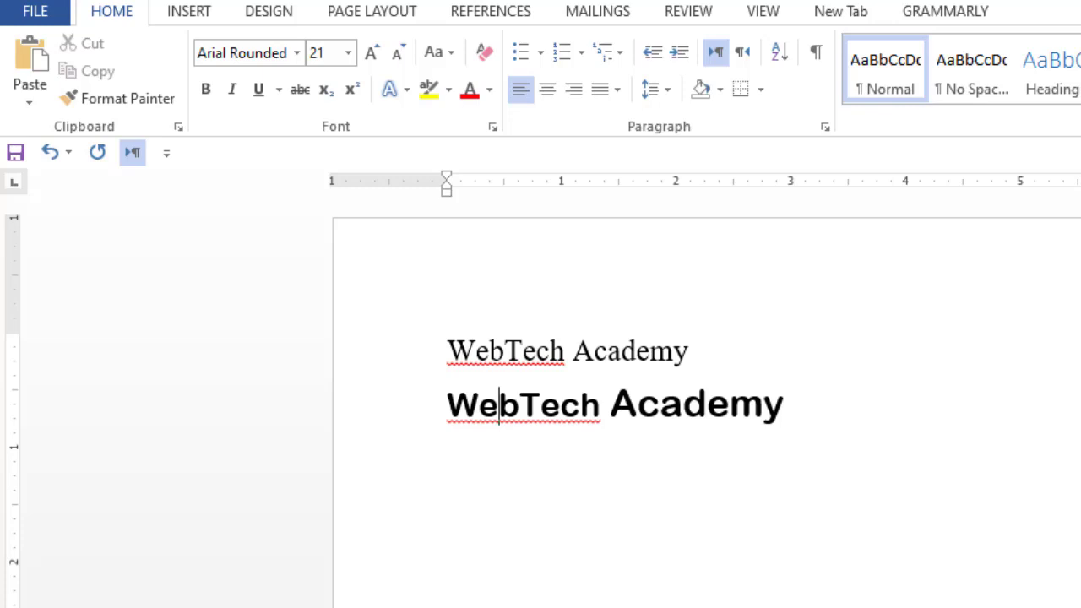
- Change the font color of the first "WebTech Academy" line to the darker blue theme color
{"action": "left_click_drag", "start_coordinate": [447, 351], "coordinate": [701, 350]}
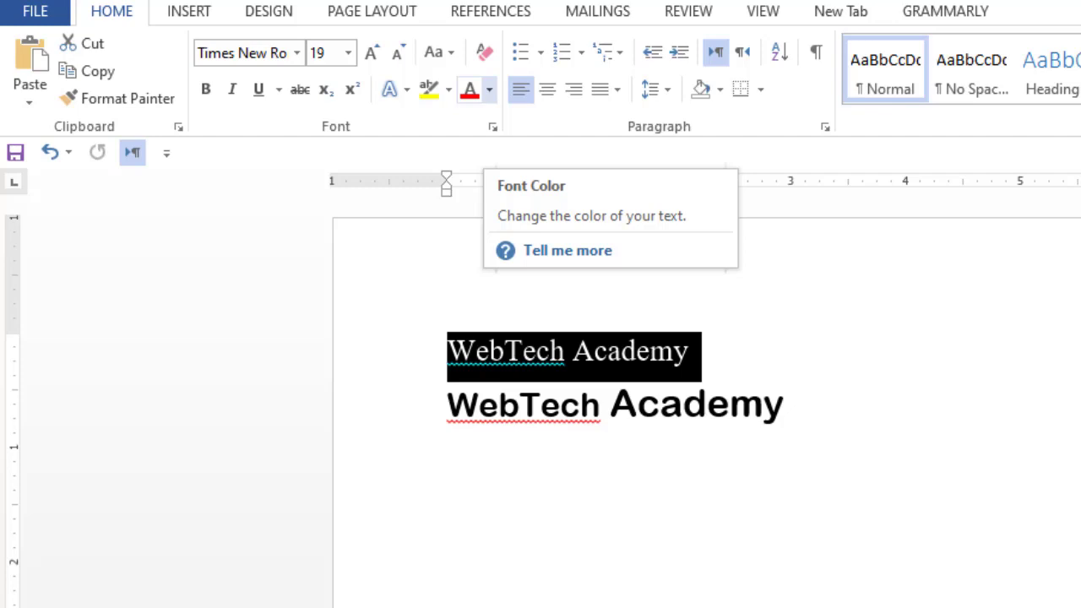
{"action": "left_click", "coordinate": [489, 90]}
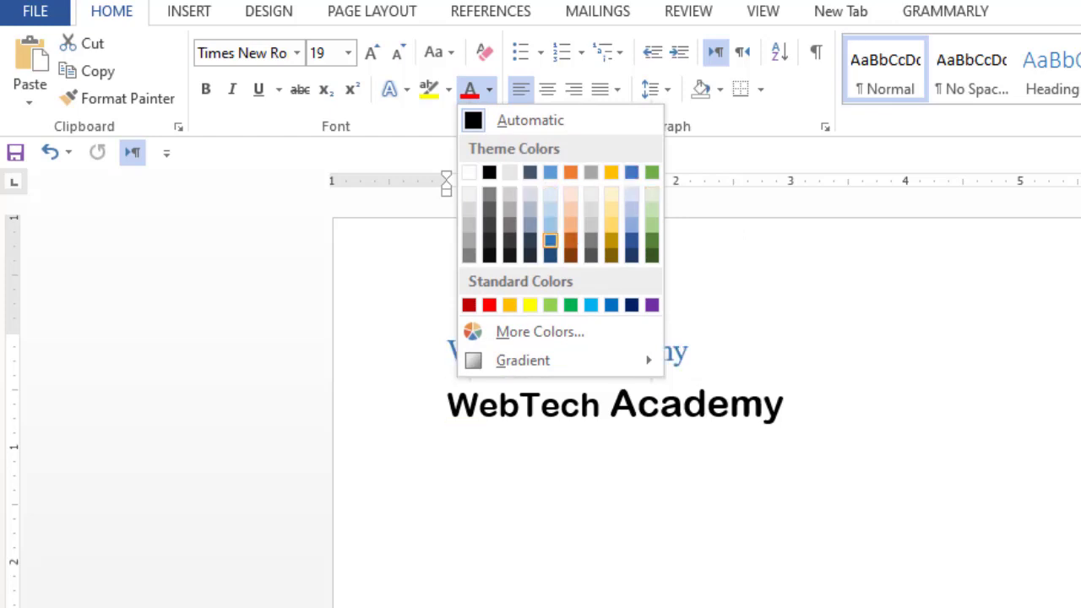
{"action": "left_click", "coordinate": [550, 224]}
{"action": "left_click", "coordinate": [447, 454]}
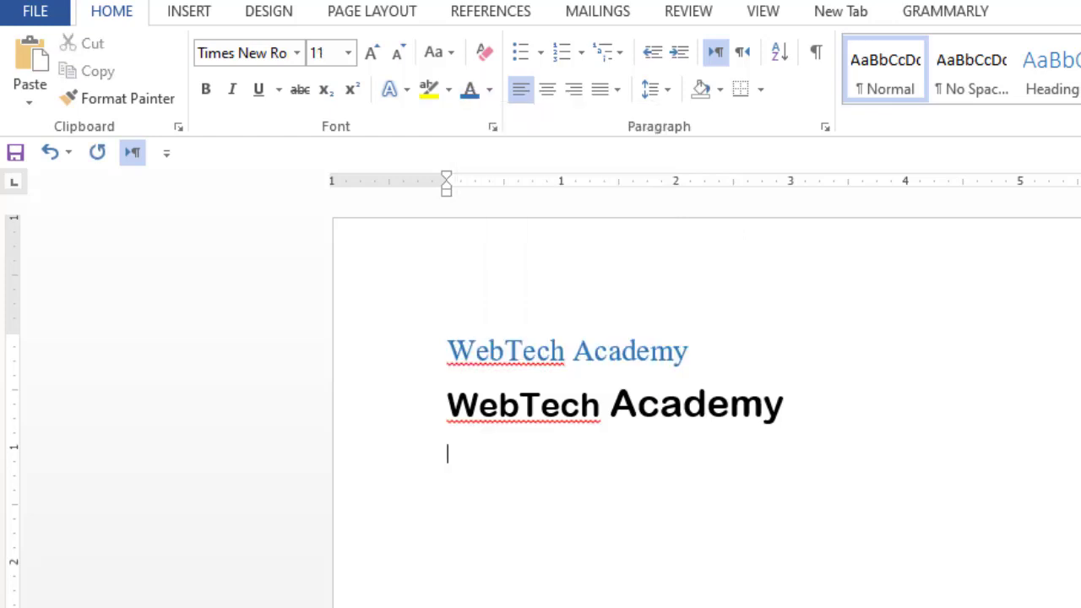
- Change the font color of the whole second "WebTech Academy" line to standard red
{"action": "left_click_drag", "start_coordinate": [447, 351], "coordinate": [701, 354]}
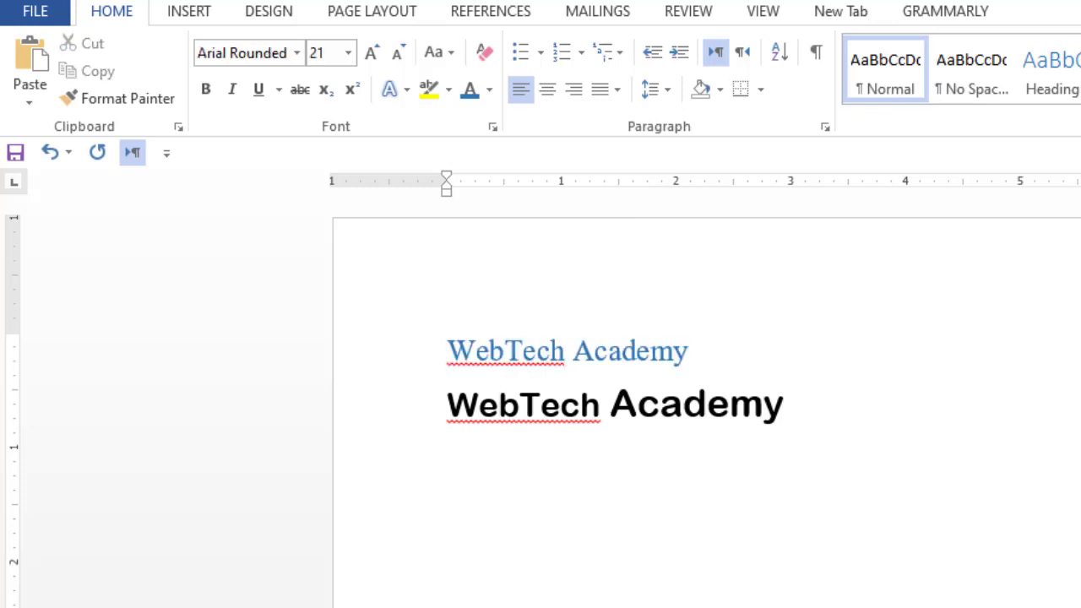
{"action": "left_click_drag", "start_coordinate": [479, 408], "coordinate": [645, 407]}
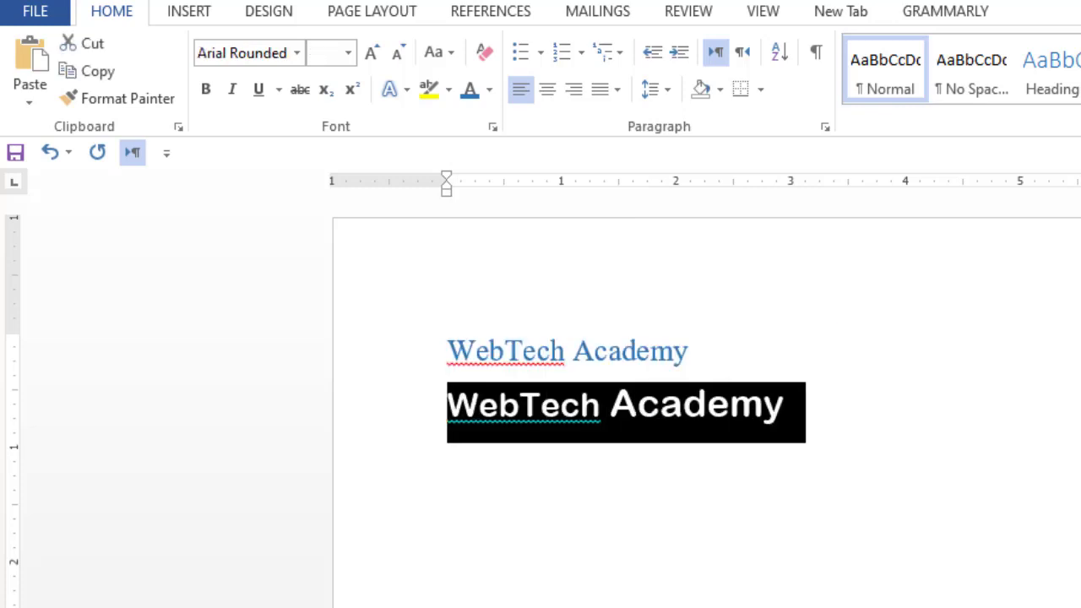
{"action": "left_click", "coordinate": [489, 90]}
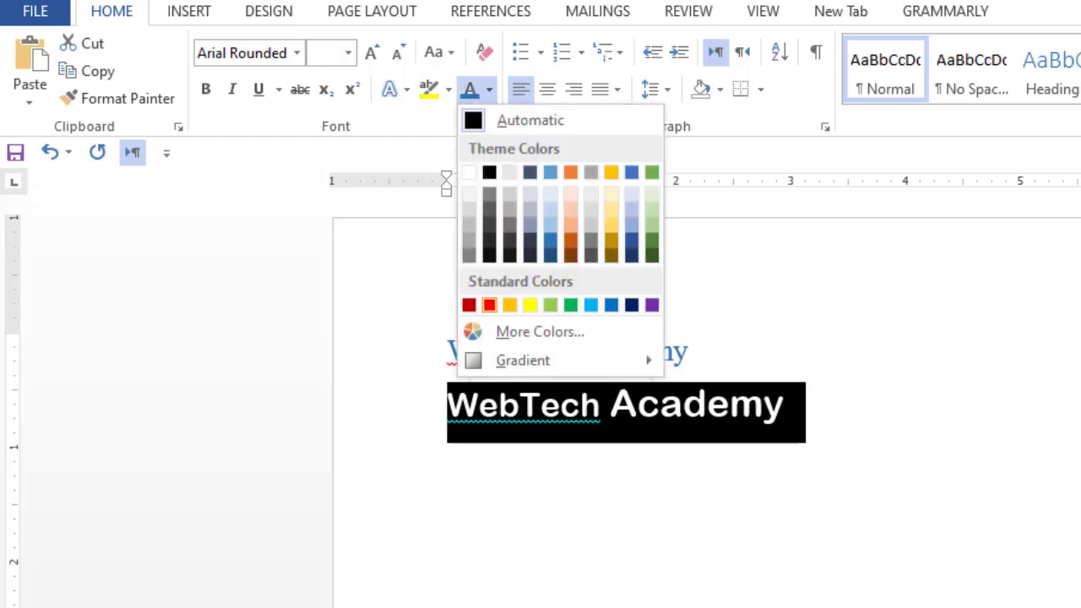
{"action": "left_click", "coordinate": [489, 305]}
{"action": "left_click", "coordinate": [448, 455]}
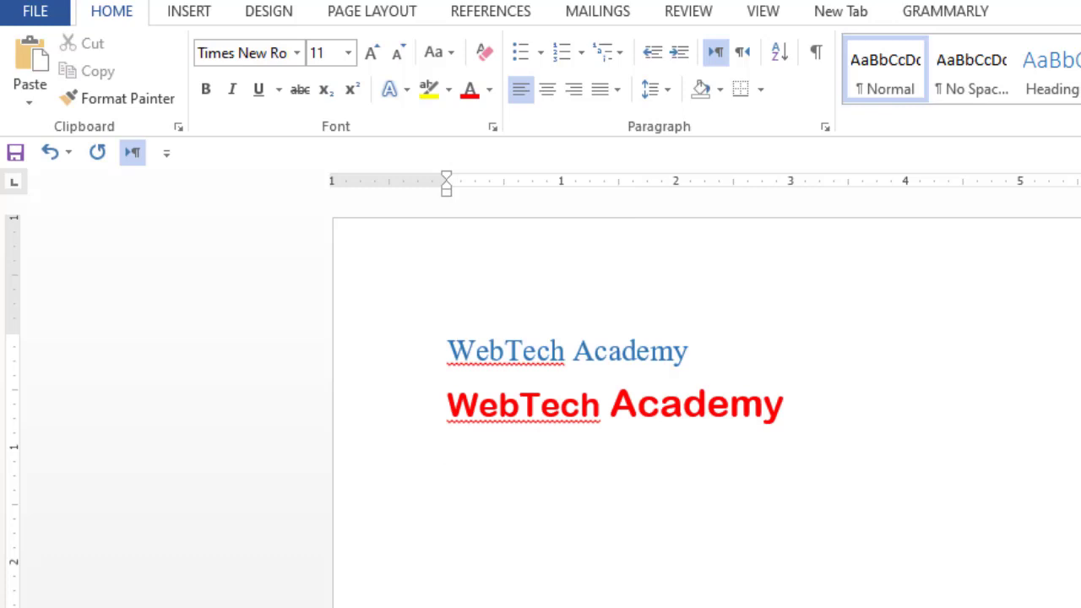
- Change the font color of the word "WebTech" in the first line to a custom pink with RGB 234, 70, 199
{"action": "double_click", "coordinate": [490, 351]}
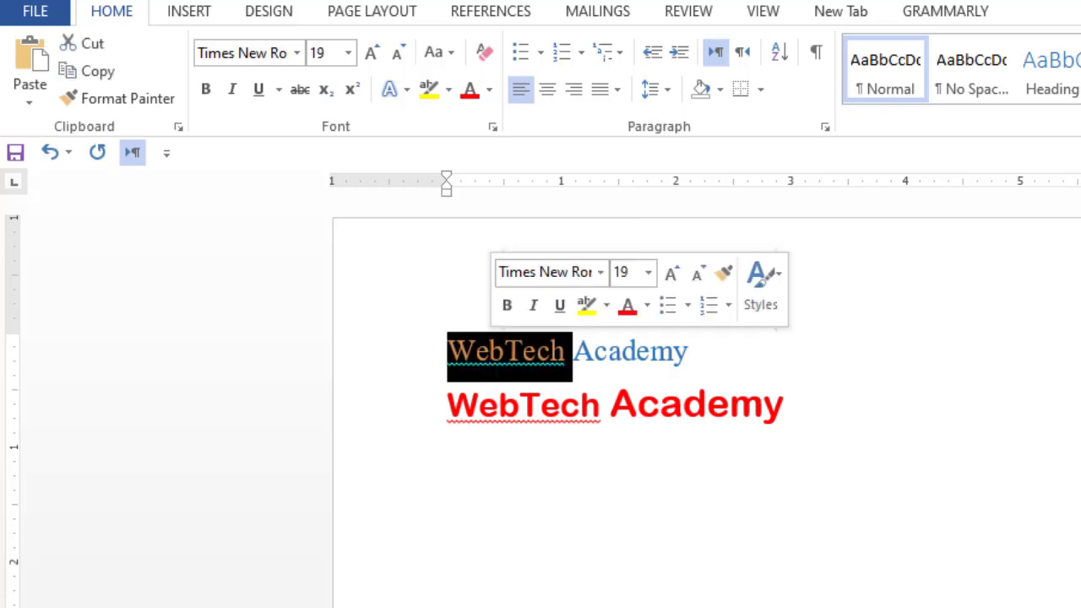
{"action": "left_click", "coordinate": [489, 90]}
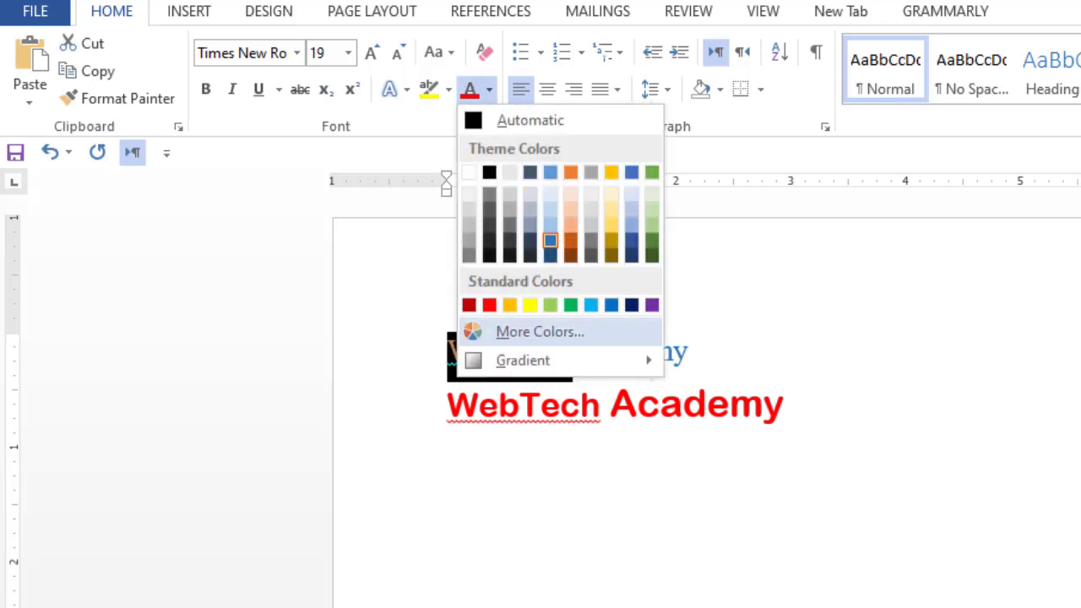
{"action": "left_click", "coordinate": [540, 332]}
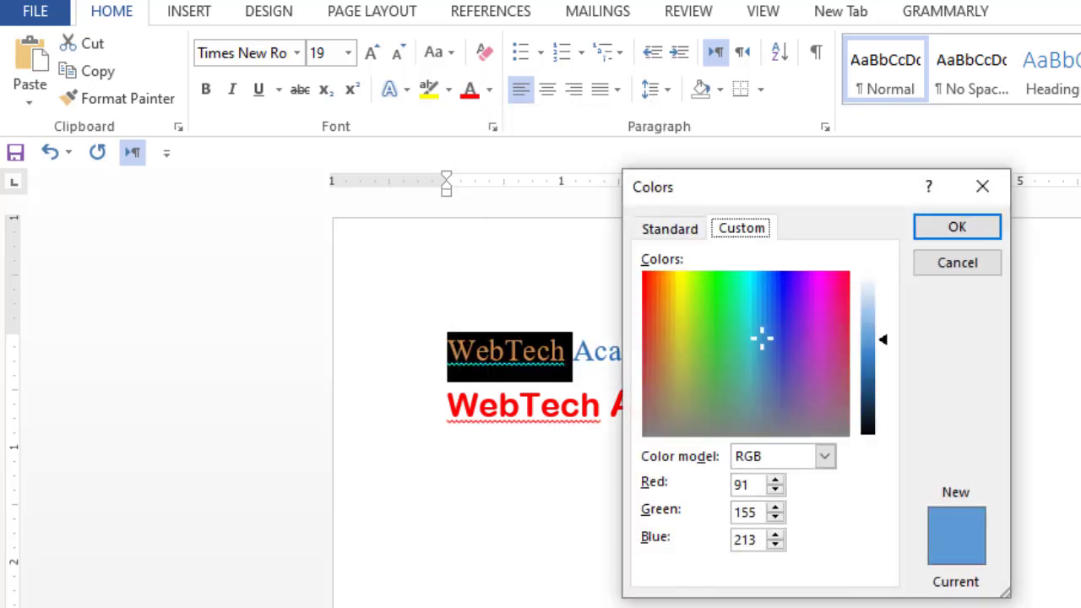
{"action": "left_click", "coordinate": [681, 304]}
{"action": "left_click", "coordinate": [822, 305]}
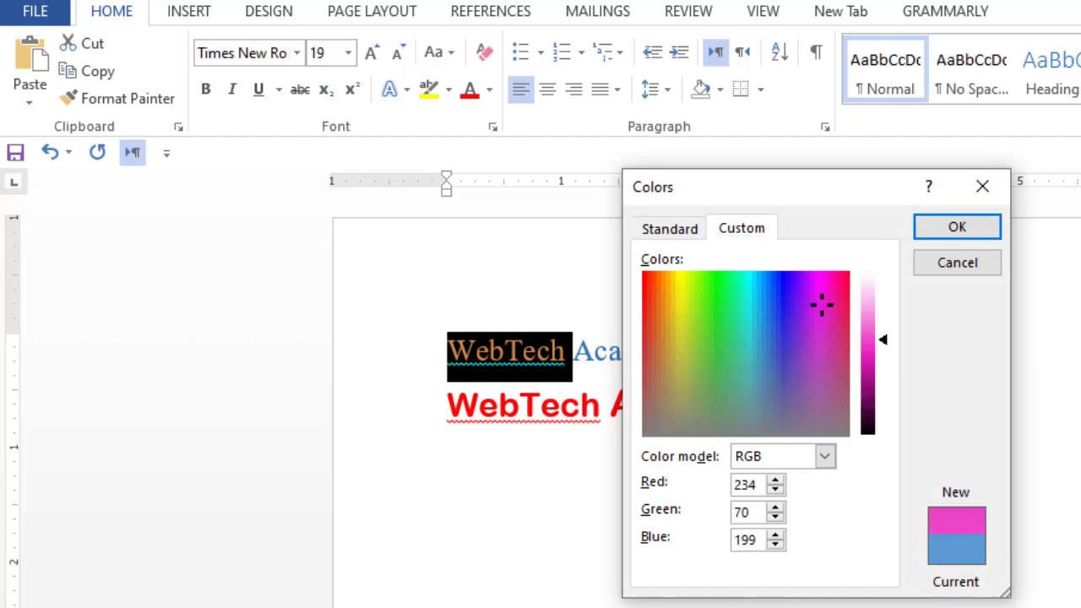
{"action": "left_click", "coordinate": [957, 226]}
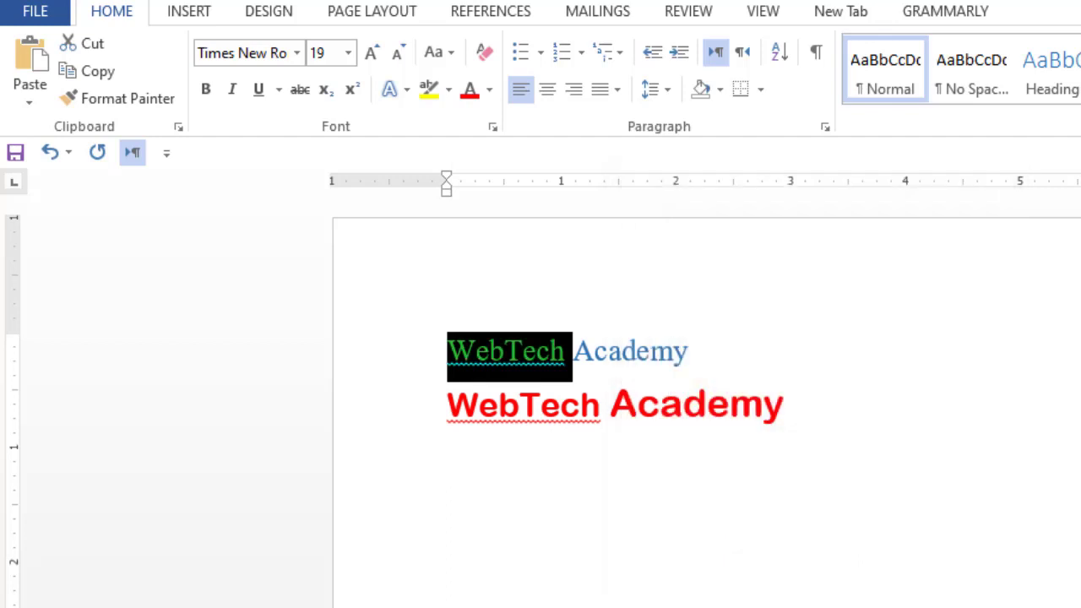
{"action": "left_click", "coordinate": [447, 454]}
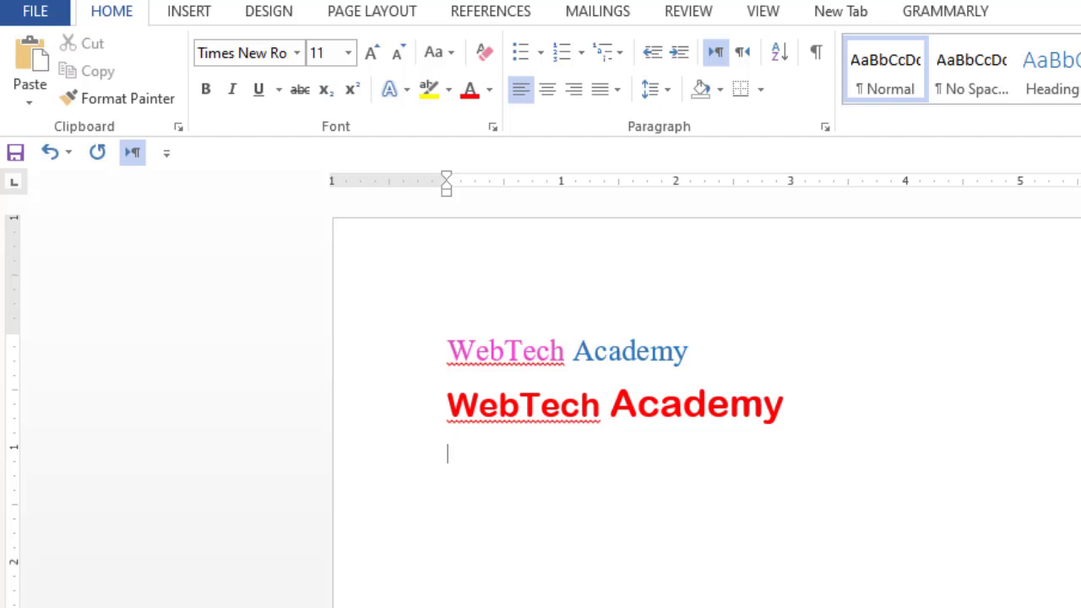
- Try center, right and justified alignment on the second "WebTech Academy" line, ending with it left-aligned
{"action": "left_click", "coordinate": [448, 404]}
{"action": "left_click_drag", "start_coordinate": [448, 404], "coordinate": [802, 410]}
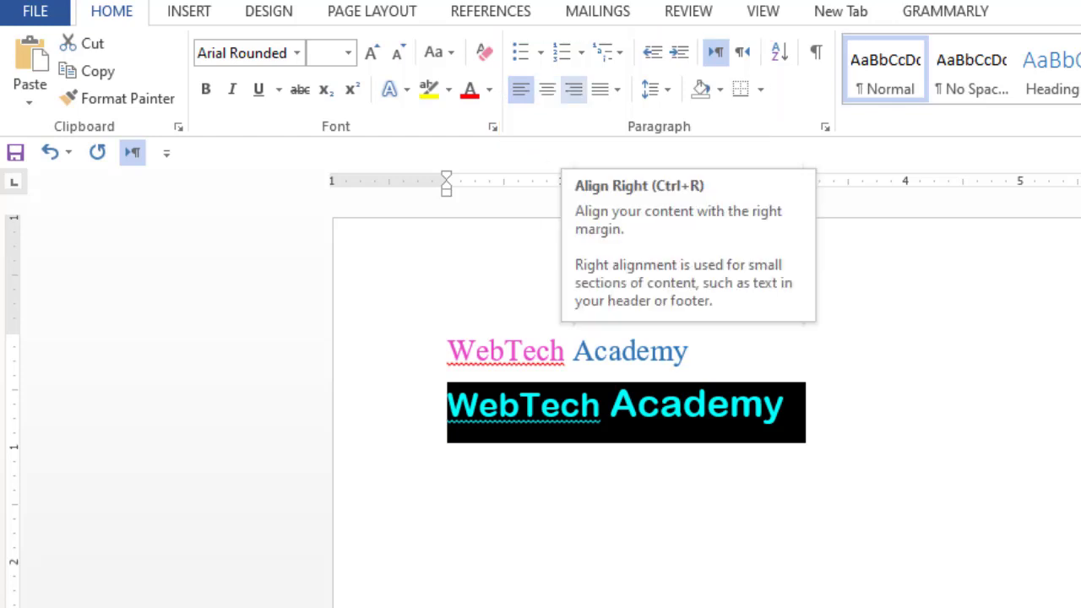
{"action": "left_click", "coordinate": [548, 89]}
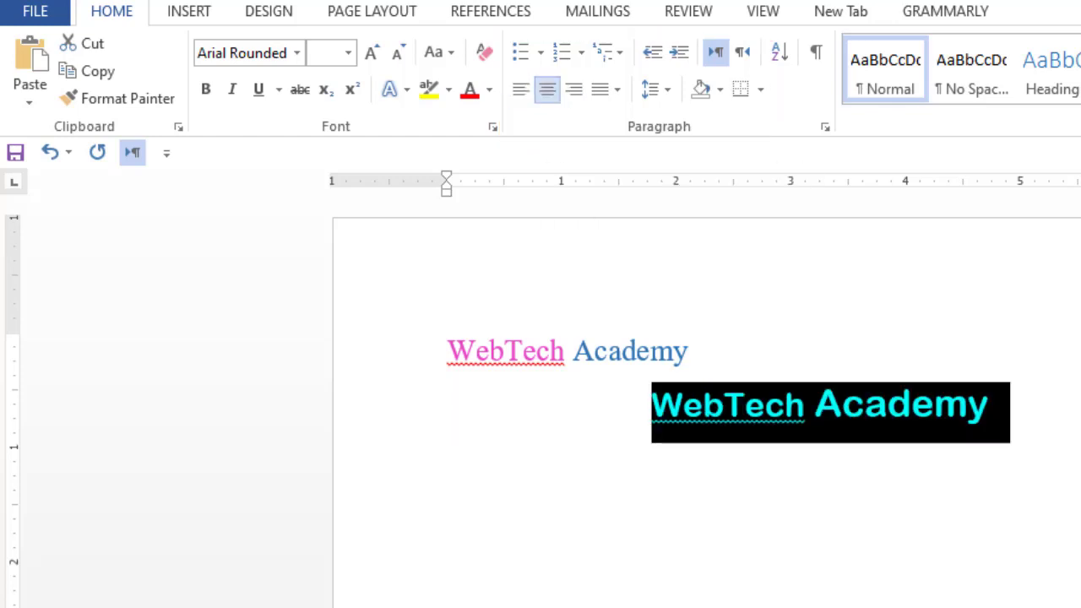
{"action": "left_click", "coordinate": [652, 405]}
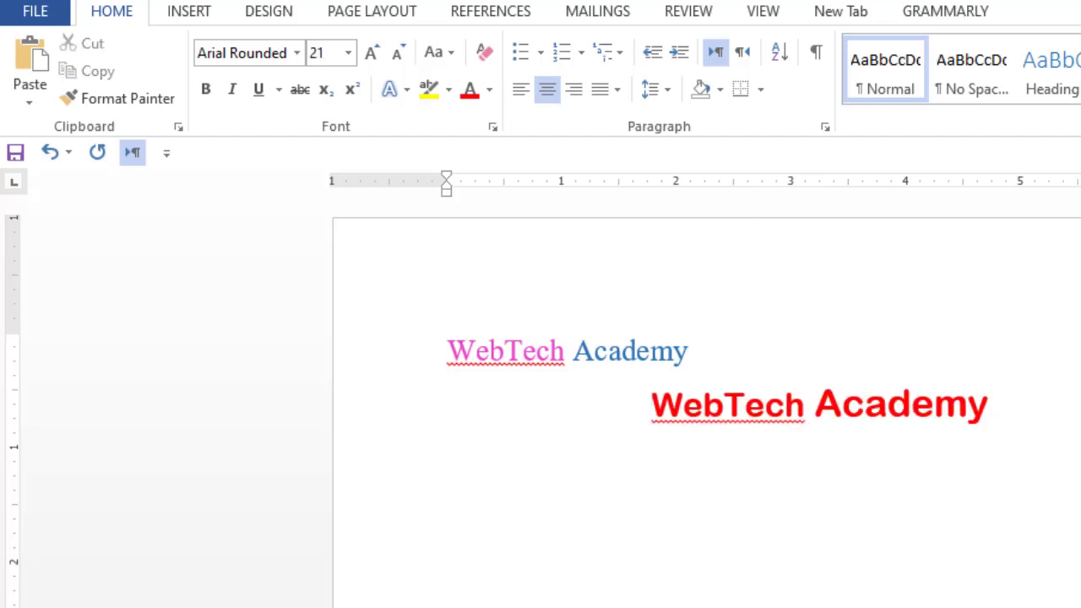
{"action": "left_click_drag", "start_coordinate": [653, 406], "coordinate": [1010, 406]}
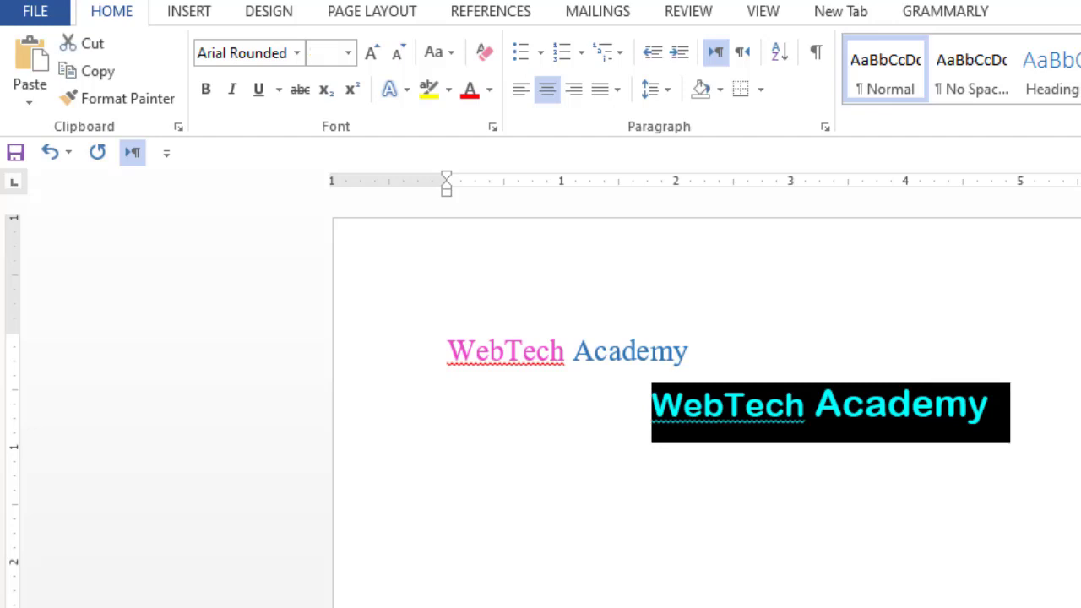
{"action": "key", "text": "ctrl+r"}
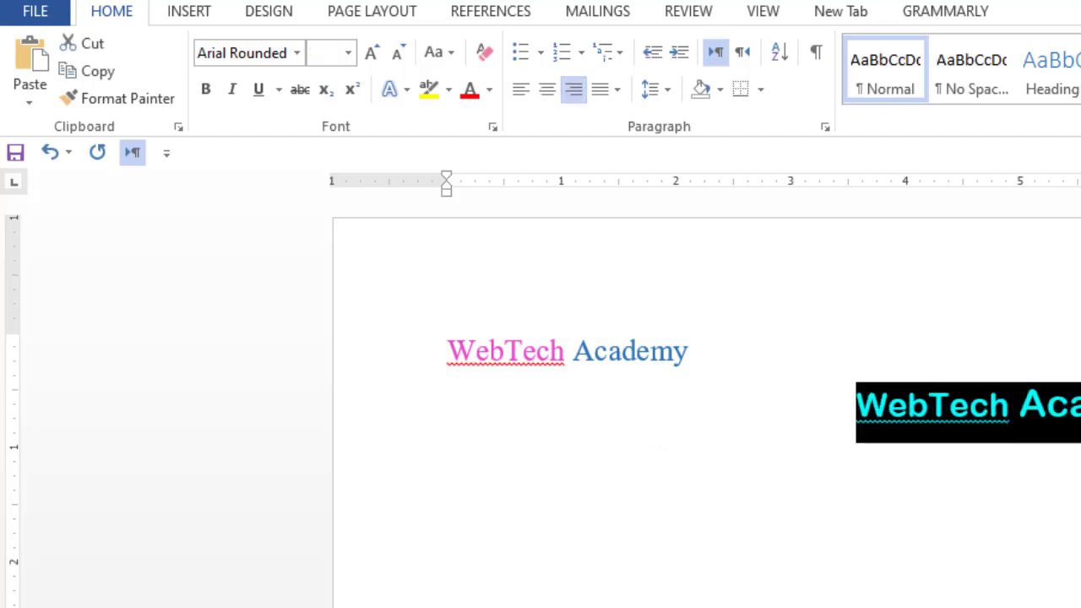
{"action": "key", "text": "ctrl+l"}
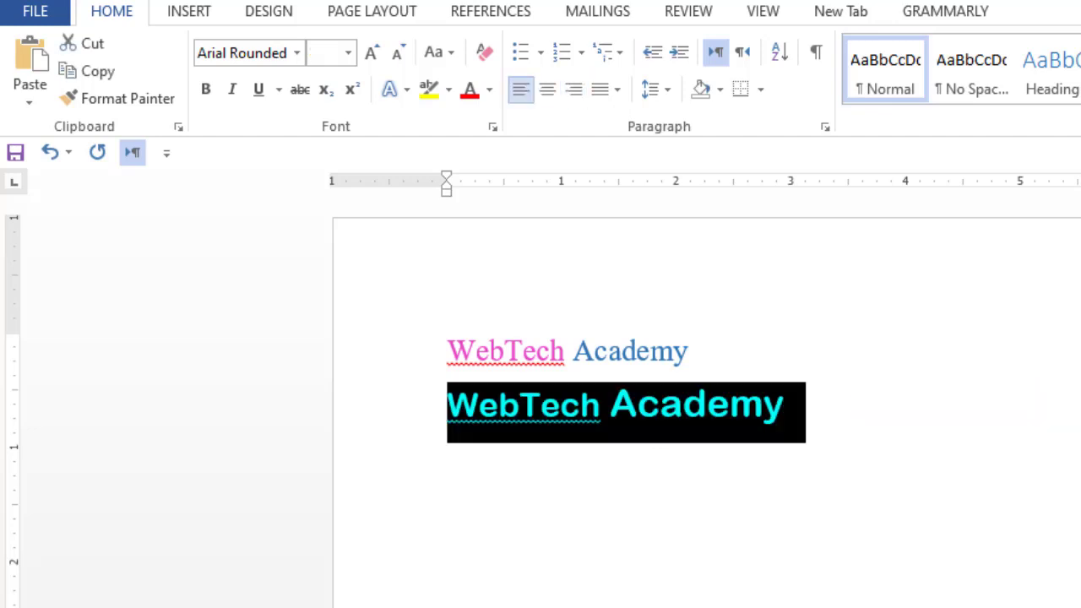
{"action": "key", "text": "ctrl+e"}
{"action": "key", "text": "ctrl+j"}
{"action": "key", "text": "ctrl+l"}
- Split the second "WebTech Academy" line before "Academy" with two paragraph breaks
{"action": "left_click", "coordinate": [609, 404]}
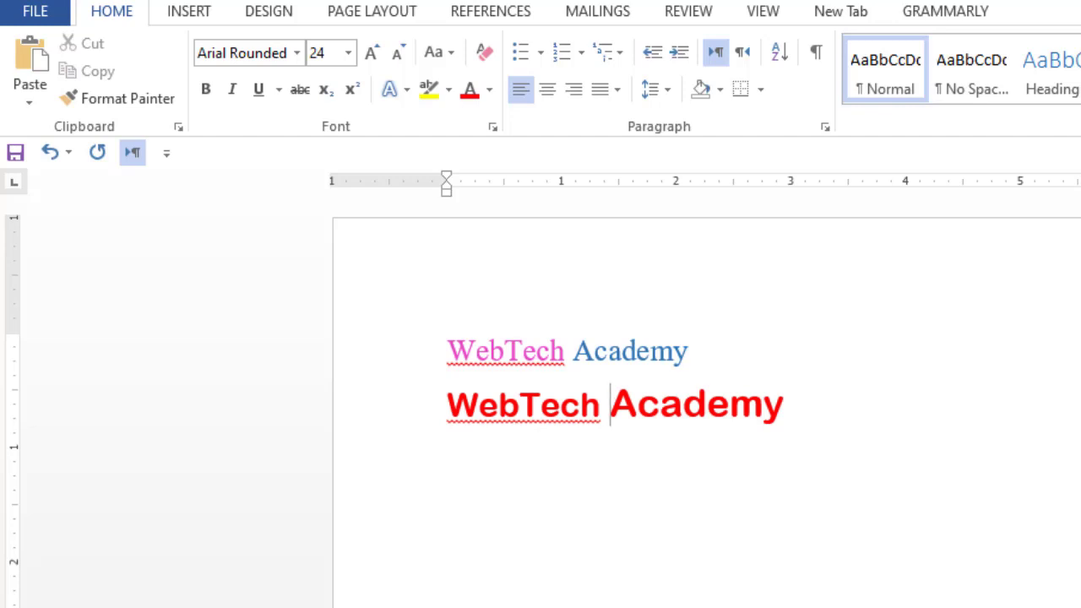
{"action": "key", "text": "Return"}
{"action": "key", "text": "Return"}
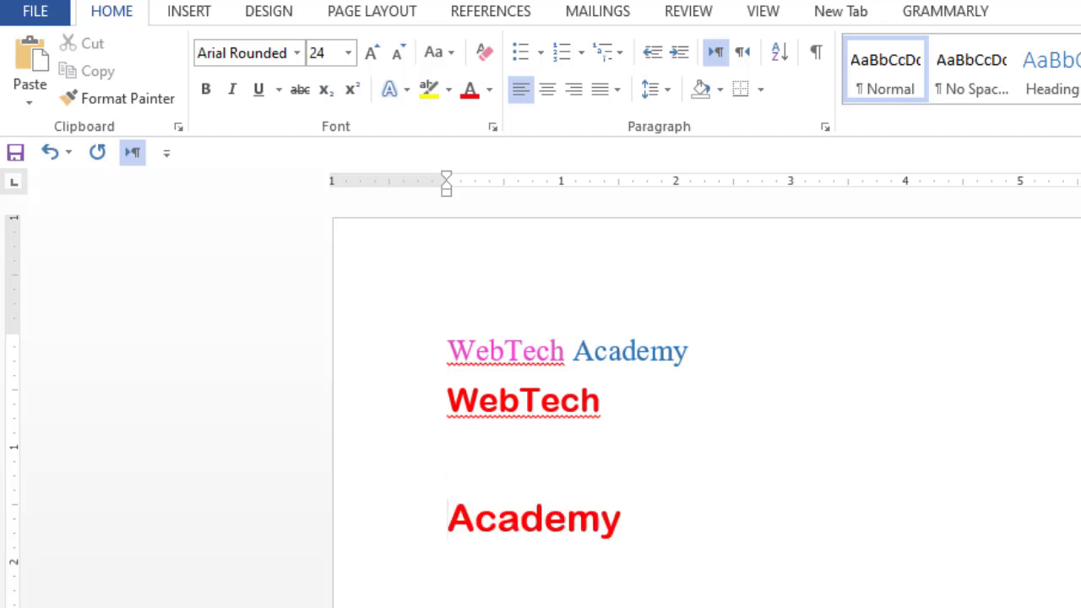
- Make the red word "Academy" on its own line bold
{"action": "left_click", "coordinate": [544, 517]}
{"action": "triple_click", "coordinate": [544, 518]}
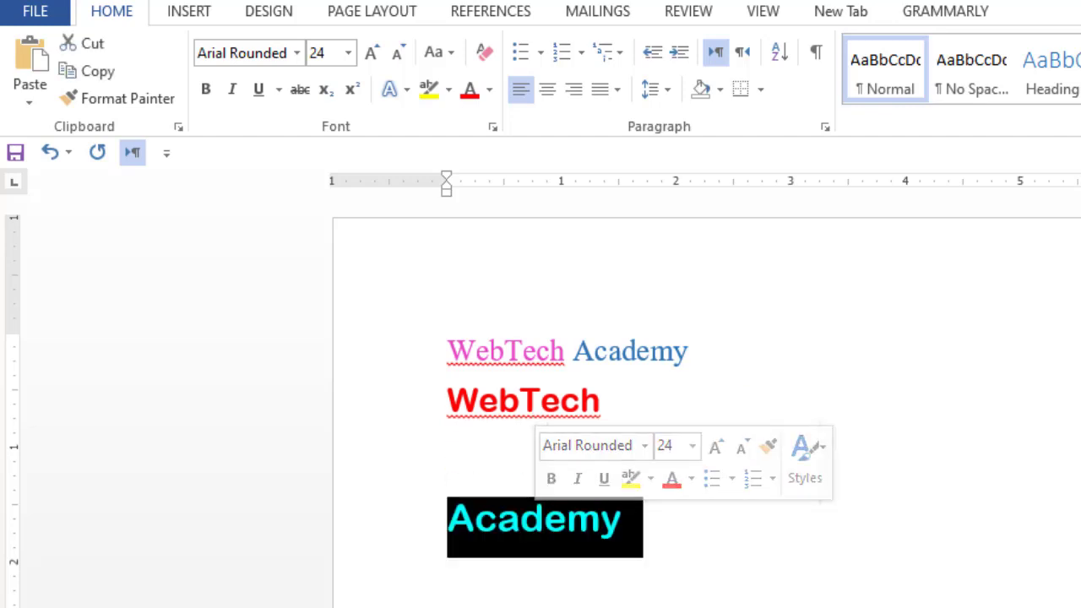
{"action": "left_click", "coordinate": [475, 519]}
{"action": "double_click", "coordinate": [475, 520]}
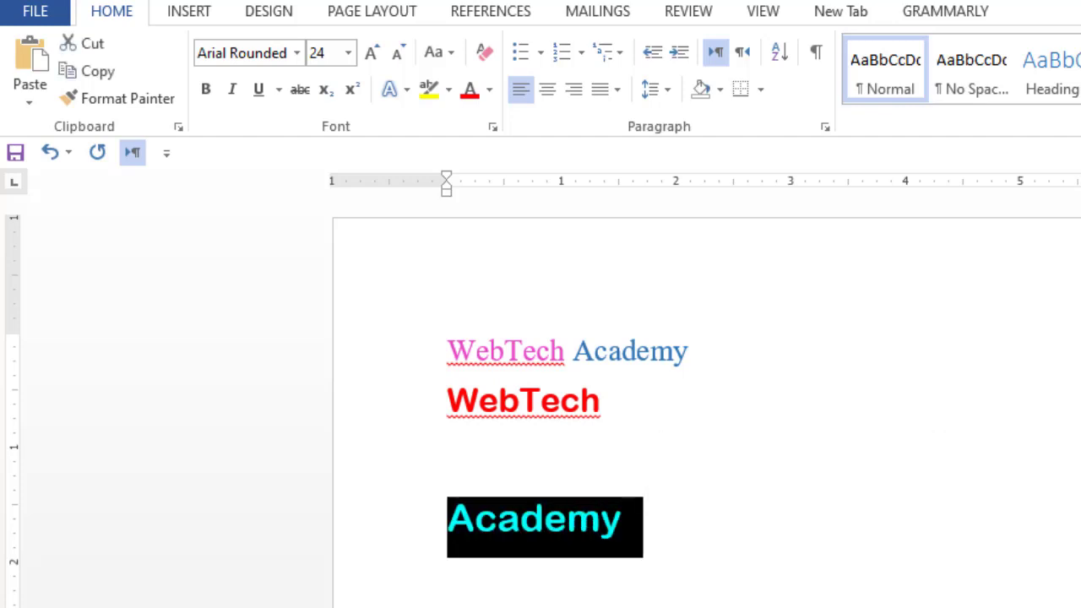
{"action": "key", "text": "ctrl+b"}
{"action": "left_click", "coordinate": [449, 459]}
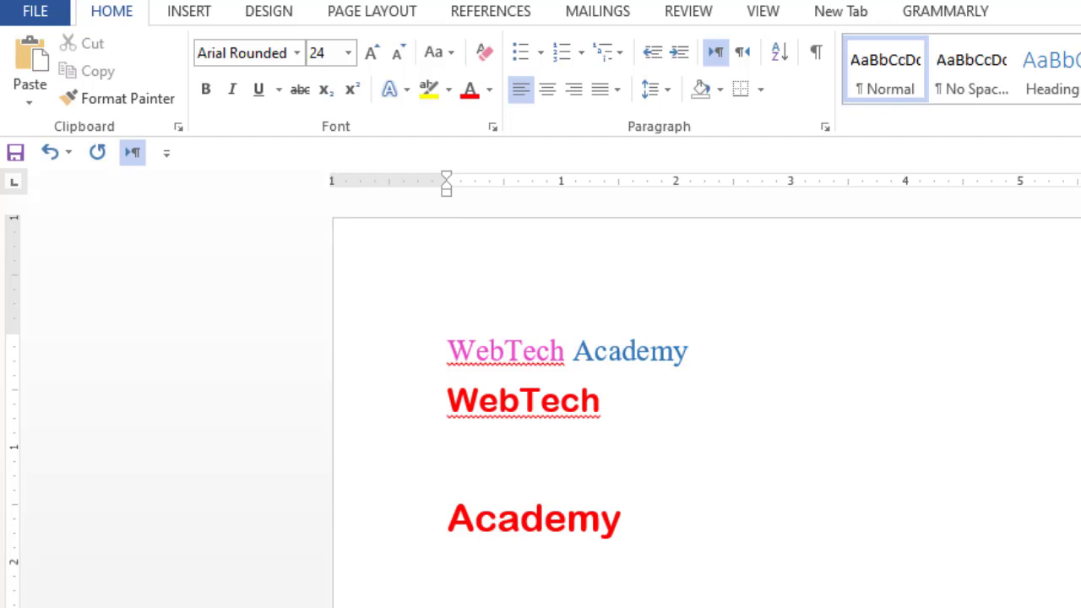
{"action": "left_click", "coordinate": [544, 519]}
{"action": "double_click", "coordinate": [544, 520]}
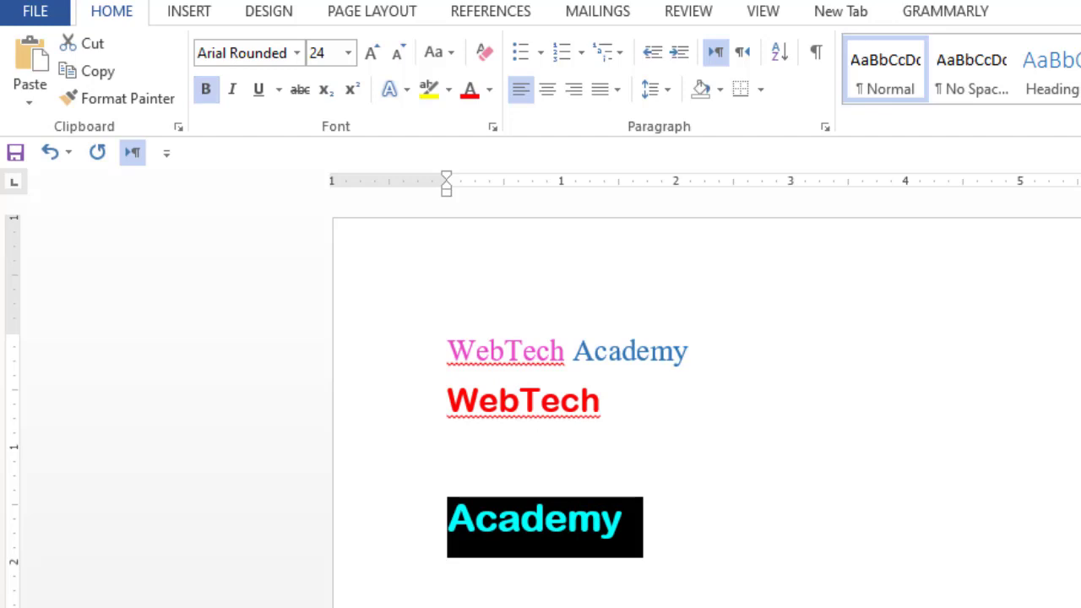
{"action": "left_click", "coordinate": [623, 519]}
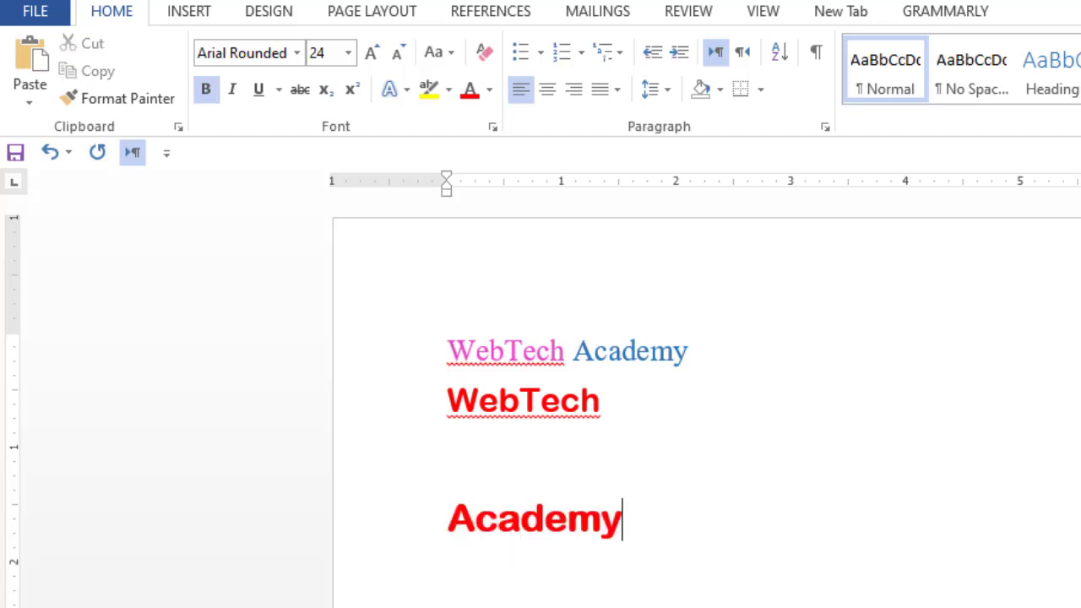
- Make the blue word "Academy" in the first line bold
{"action": "double_click", "coordinate": [634, 350]}
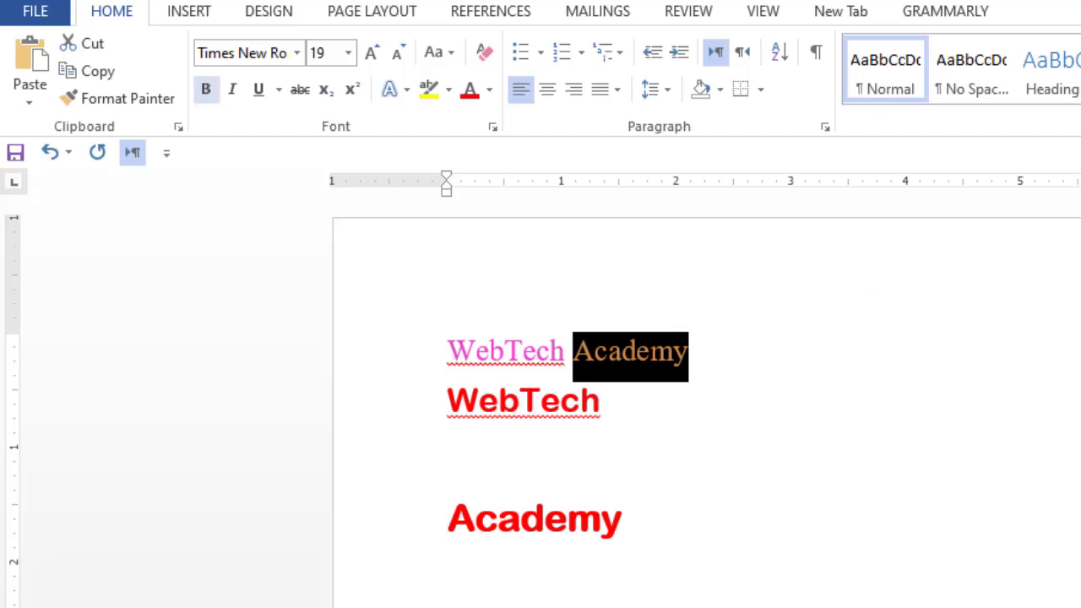
{"action": "key", "text": "ctrl+b"}
{"action": "left_click", "coordinate": [610, 401]}
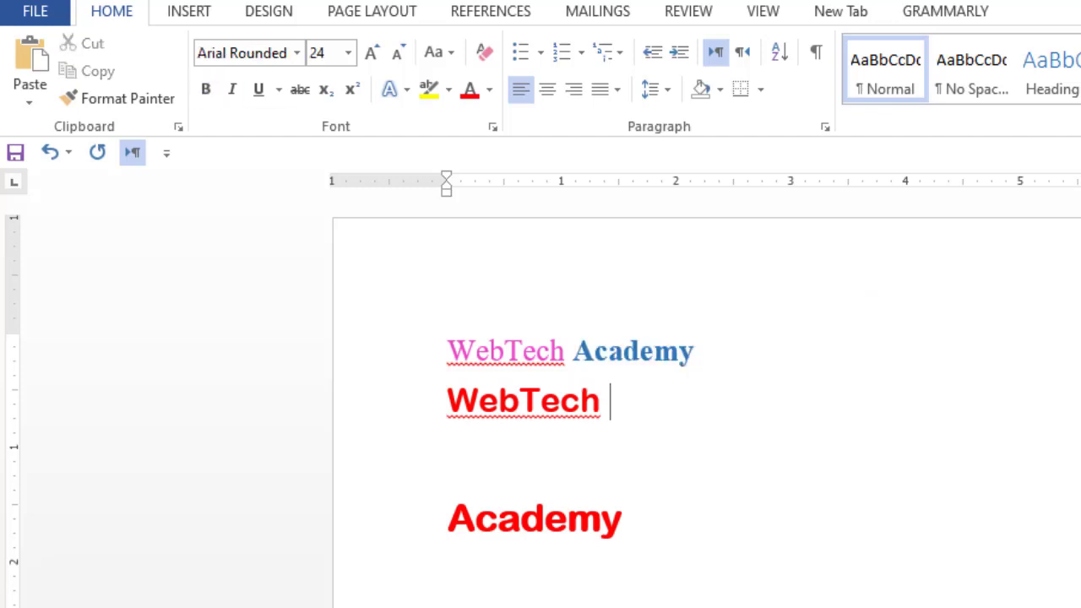
- Apply bold to the pink word "WebTech" in the first line
{"action": "double_click", "coordinate": [634, 351]}
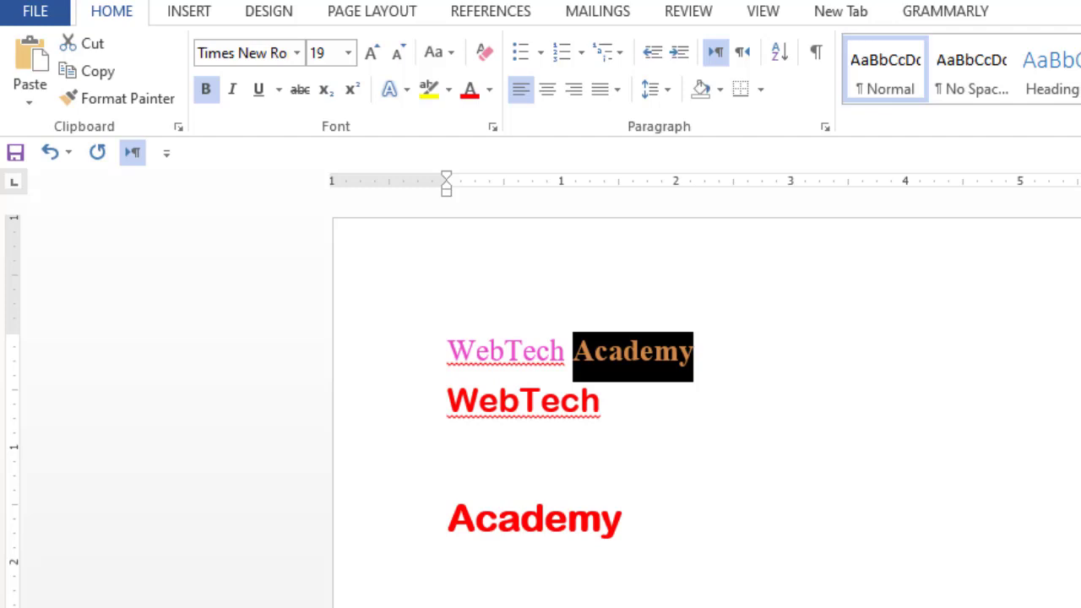
{"action": "double_click", "coordinate": [505, 351]}
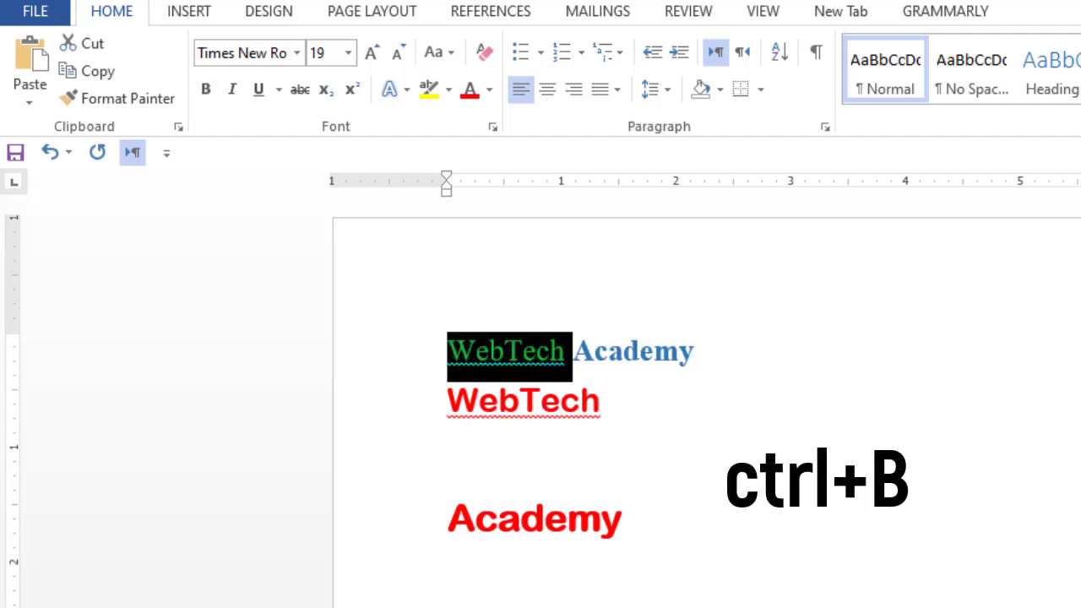
{"action": "key", "text": "ctrl+b"}
{"action": "left_click", "coordinate": [446, 458]}
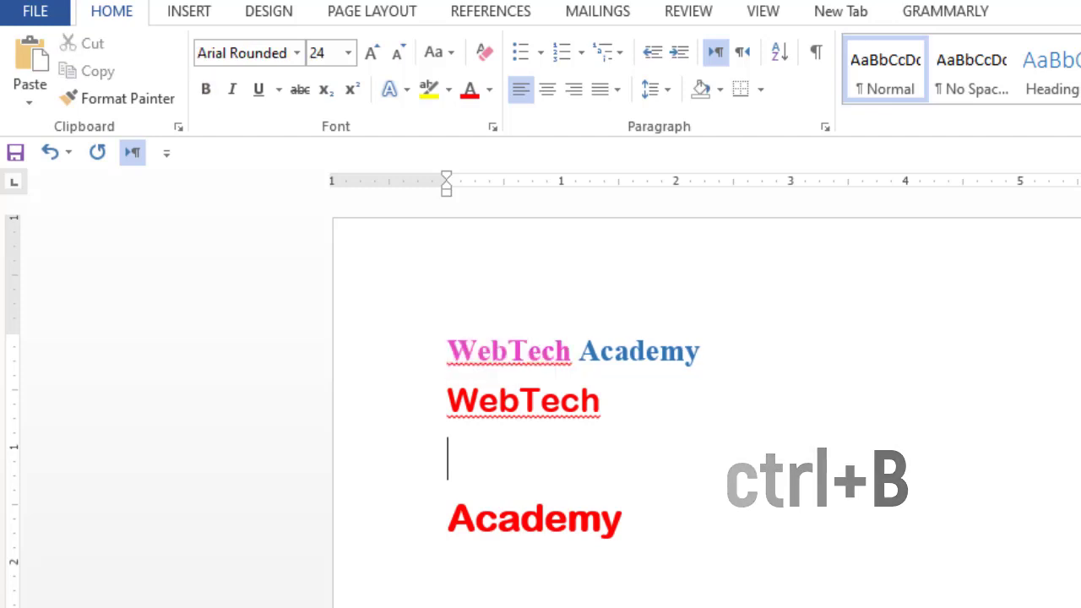
- Remove the bold formatting from the pink word "WebTech" in the first line
{"action": "double_click", "coordinate": [530, 350]}
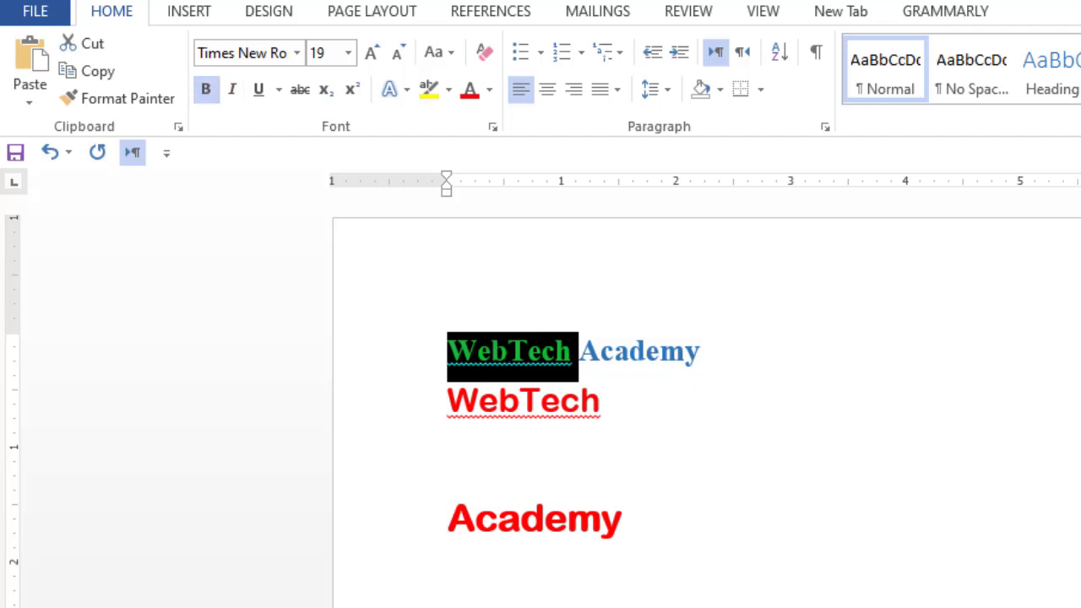
{"action": "key", "text": "ctrl+b"}
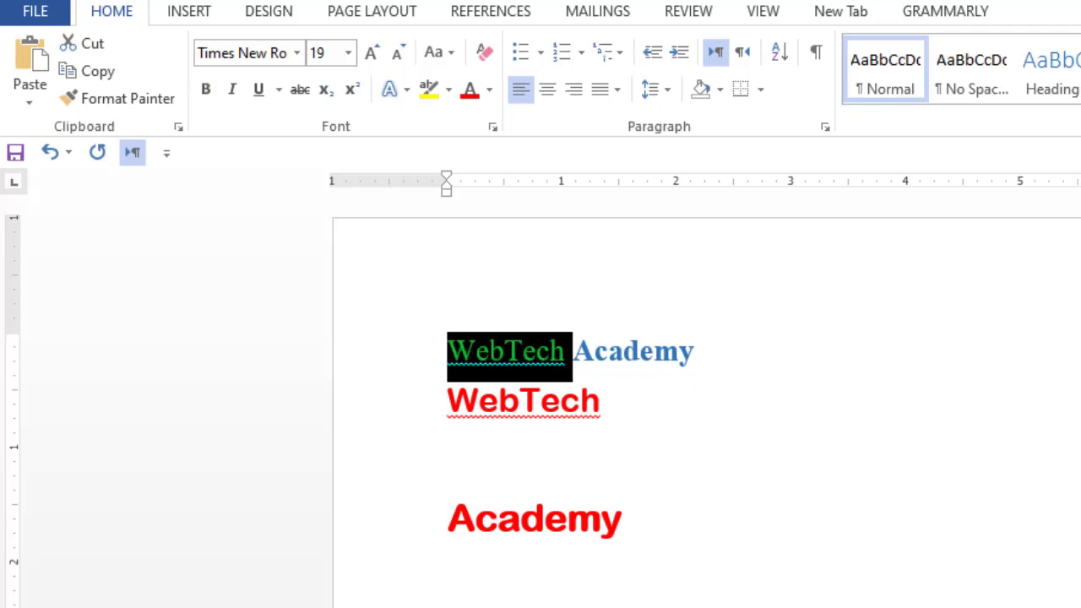
{"action": "left_click", "coordinate": [600, 401]}
{"action": "left_click", "coordinate": [506, 350]}
{"action": "left_click_drag", "start_coordinate": [447, 351], "coordinate": [681, 350]}
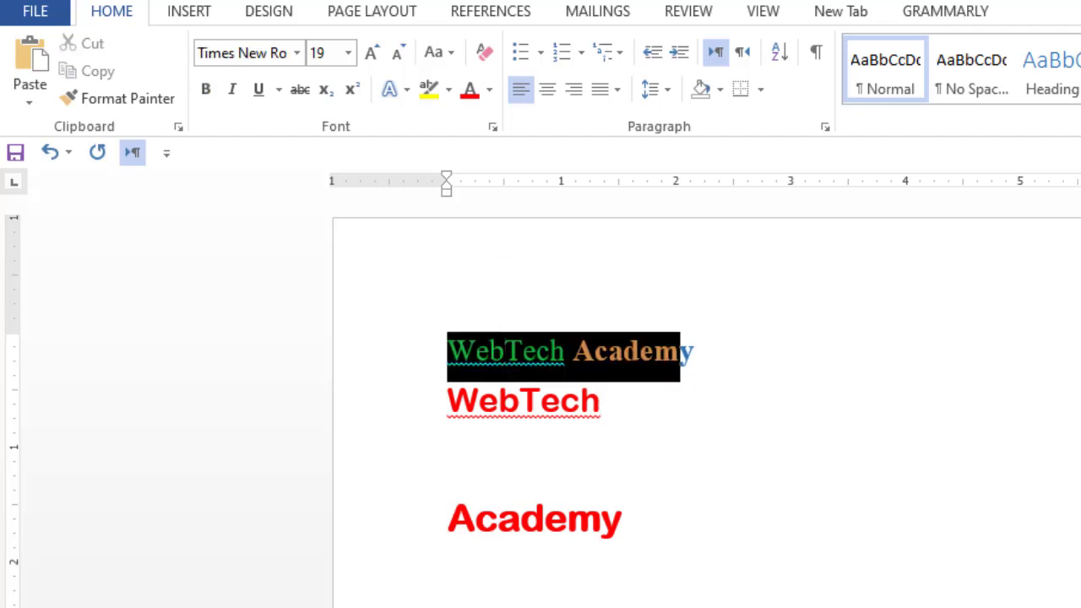
{"action": "left_click", "coordinate": [447, 458]}
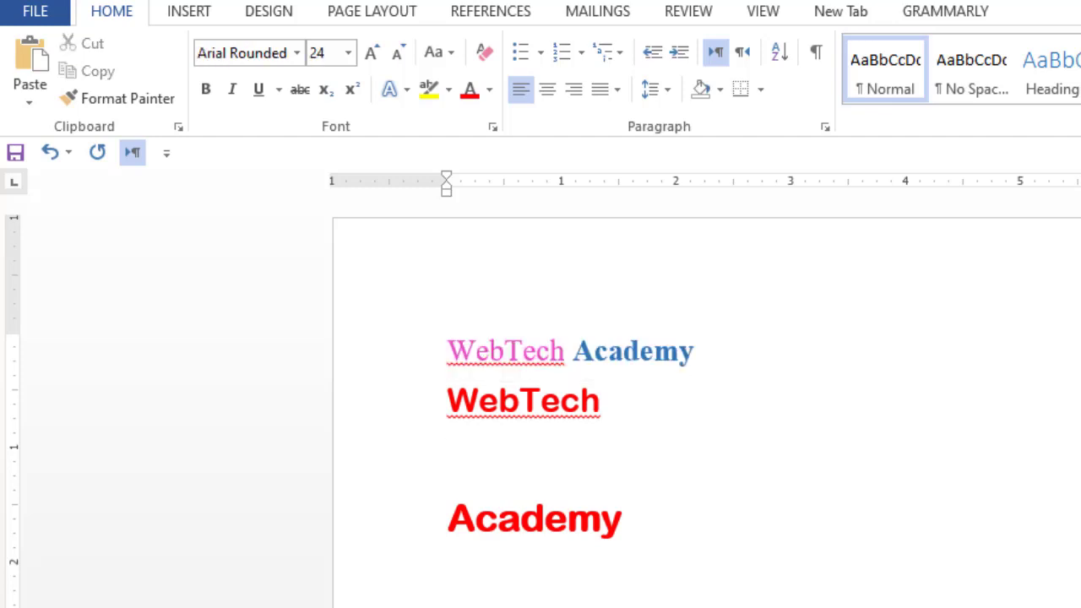
- Try underlining the red word "Academy" and remove the underline again
{"action": "double_click", "coordinate": [535, 519]}
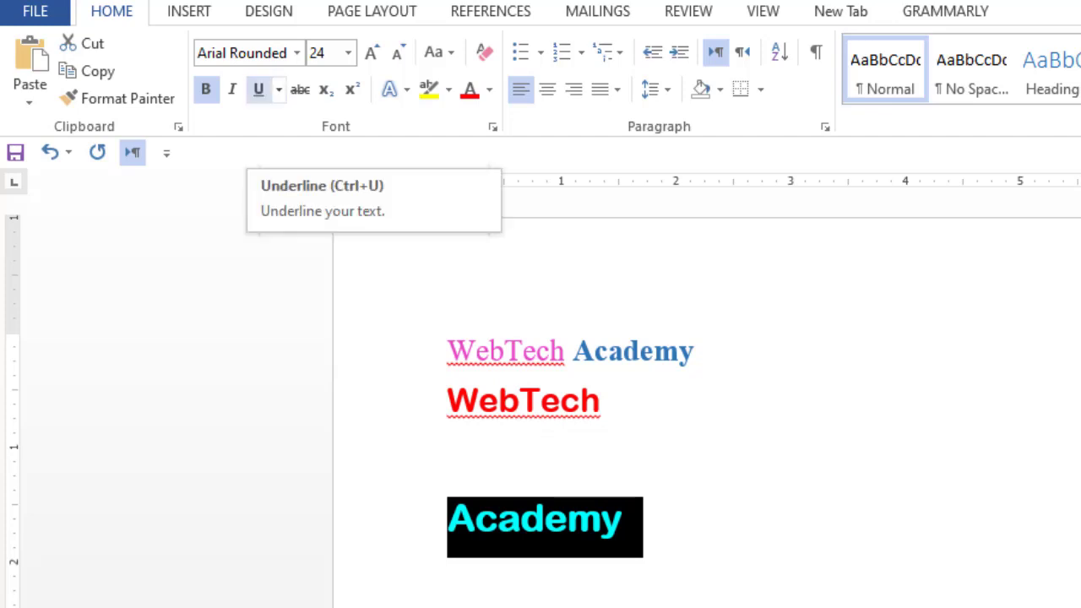
{"action": "left_click", "coordinate": [258, 89]}
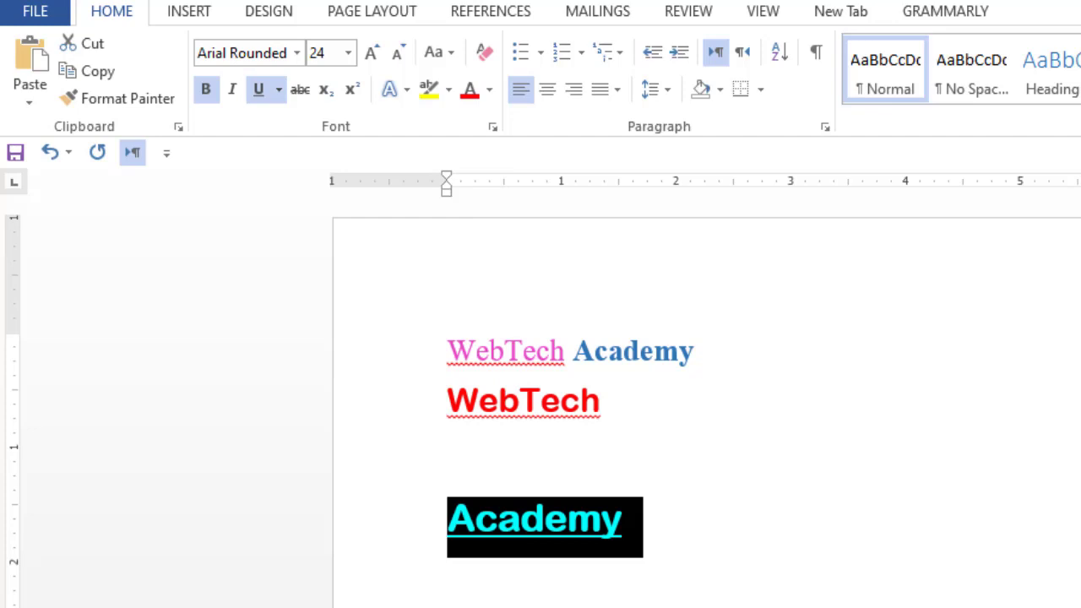
{"action": "key", "text": "ctrl+u"}
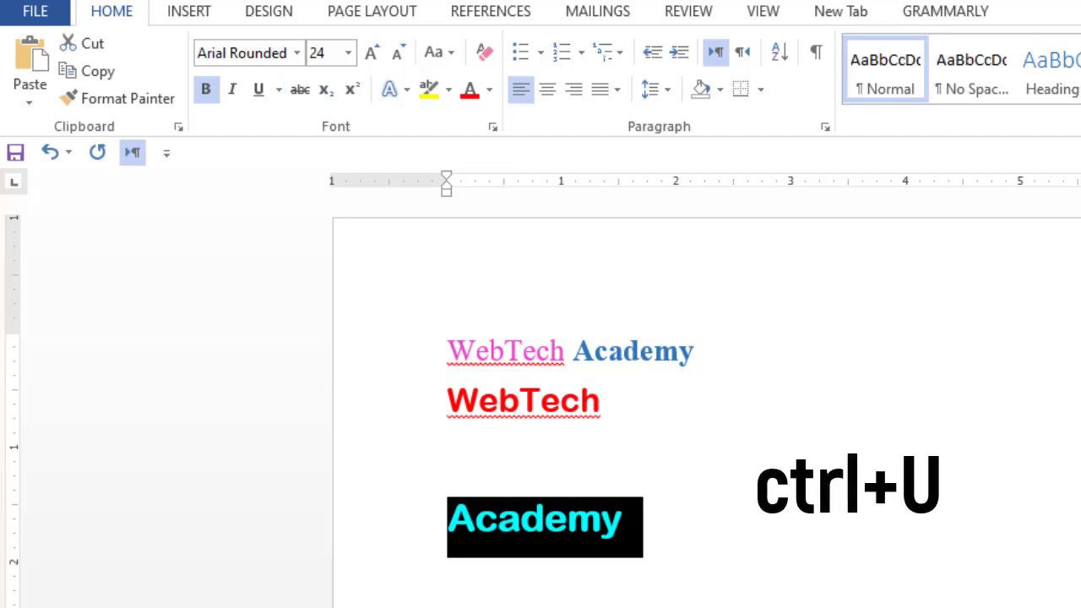
{"action": "key", "text": "ctrl+u"}
{"action": "key", "text": "ctrl+u"}
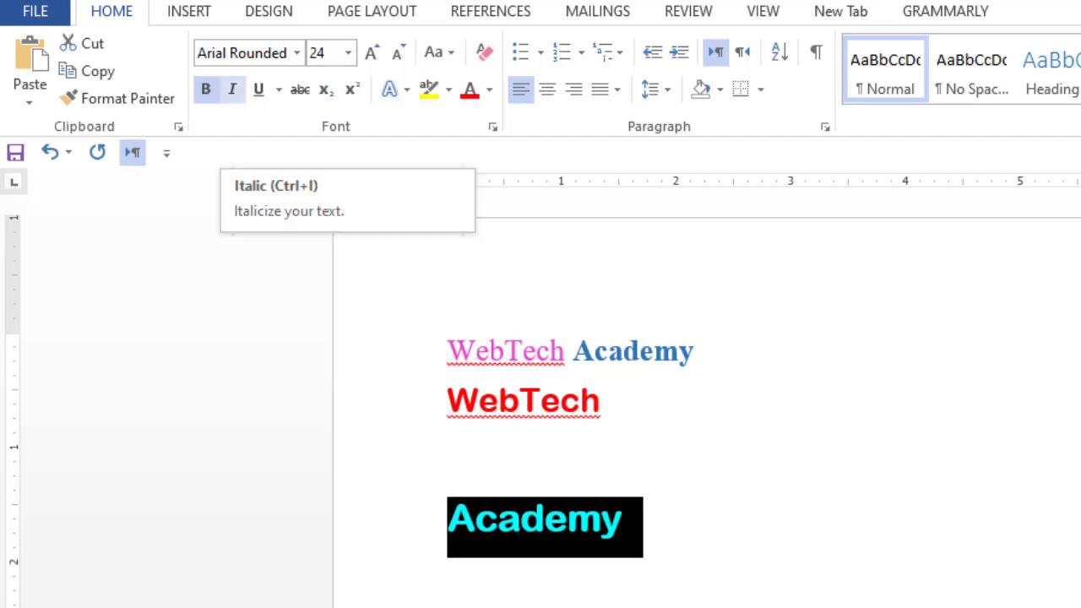
- Italicize the red word "Academy", toggling the italic formatting off and on once
{"action": "left_click", "coordinate": [232, 89]}
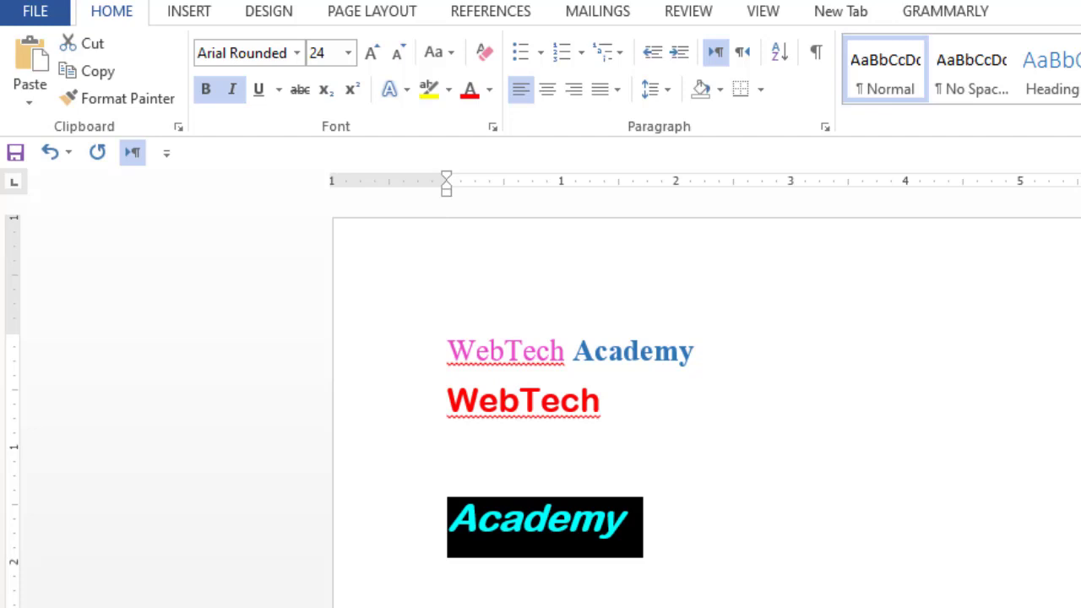
{"action": "left_click", "coordinate": [547, 517]}
{"action": "left_click", "coordinate": [449, 568]}
{"action": "double_click", "coordinate": [545, 518]}
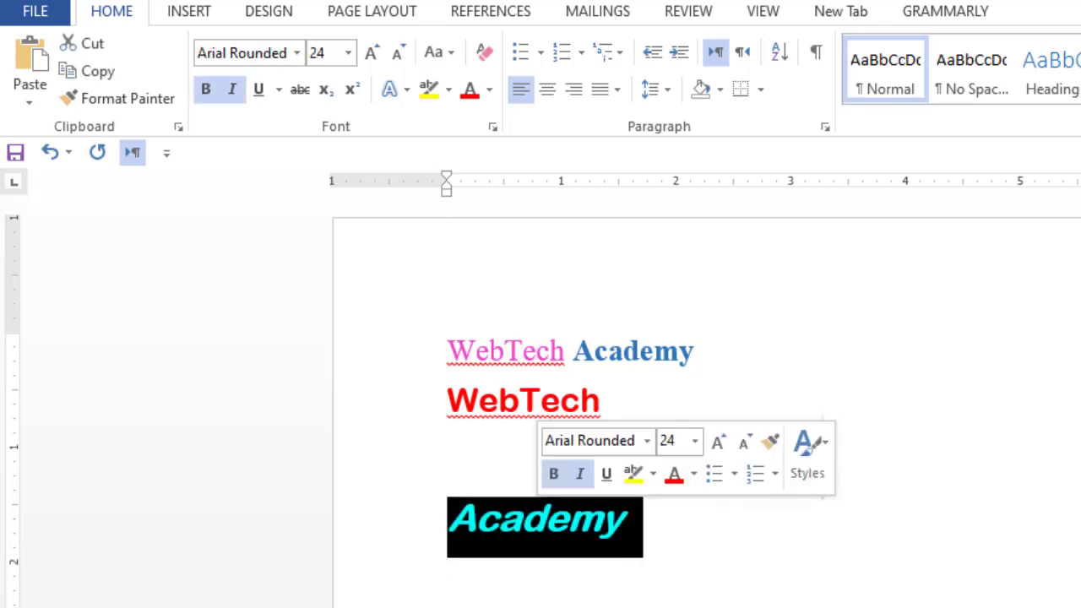
{"action": "key", "text": "ctrl+i"}
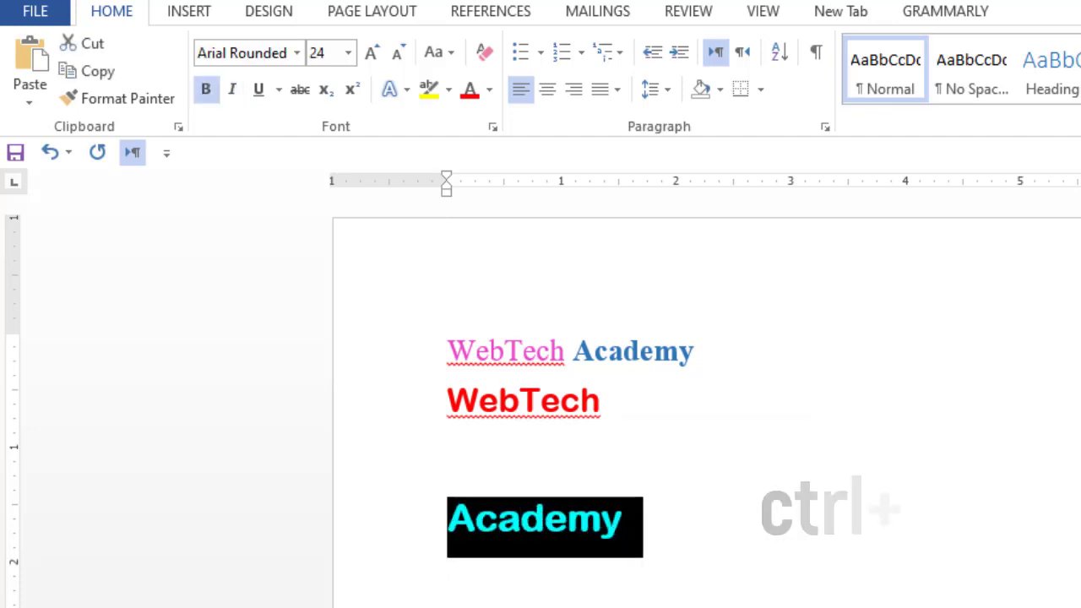
{"action": "key", "text": "ctrl+i"}
{"action": "left_click", "coordinate": [448, 570]}
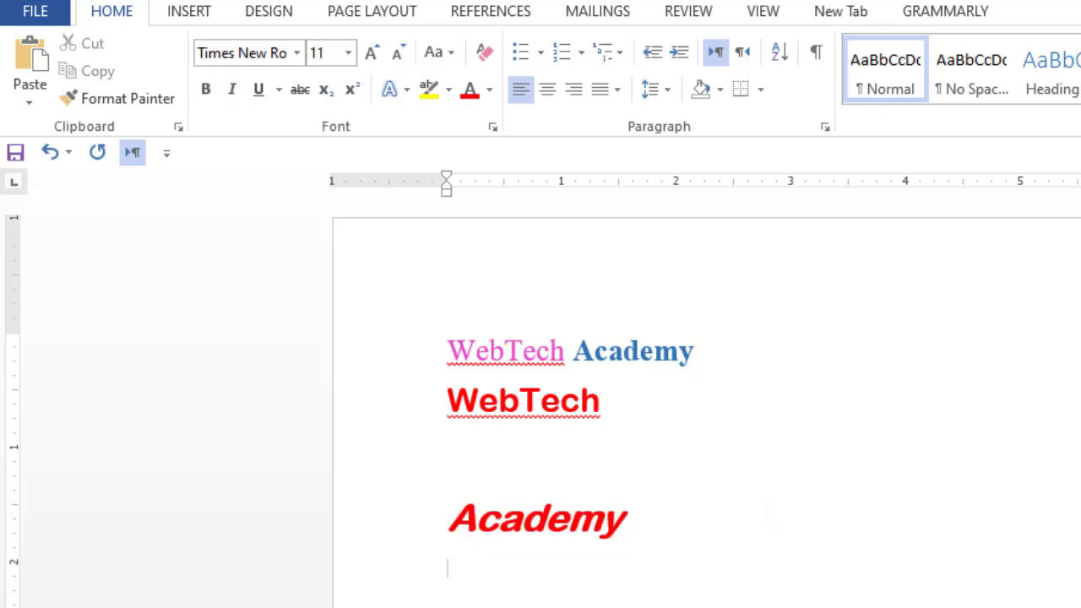
- Apply strikethrough to the red word "Academy" and select that word again
{"action": "triple_click", "coordinate": [571, 519]}
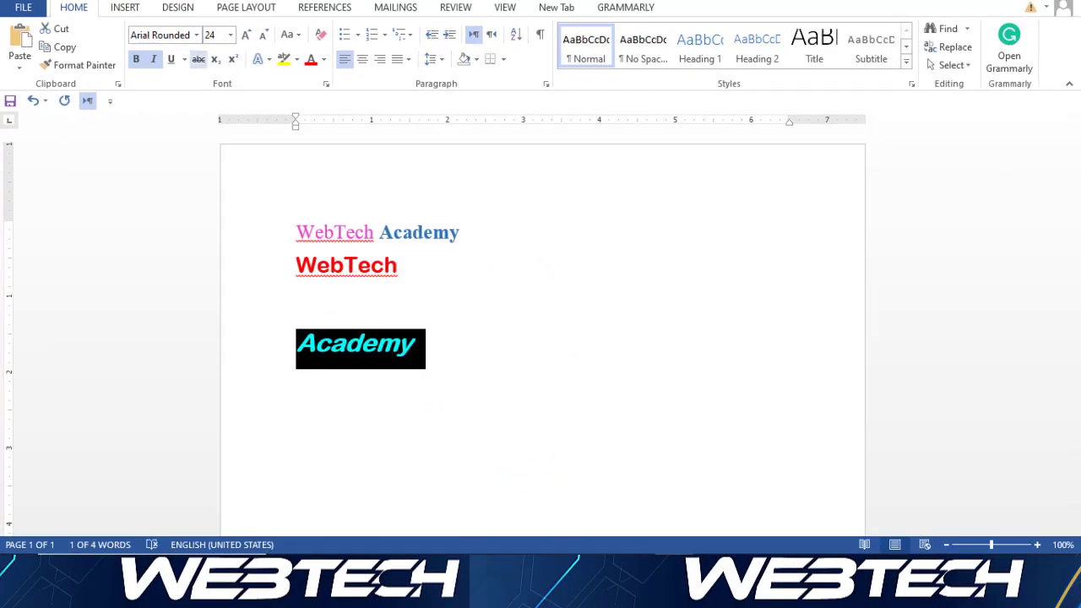
{"action": "left_click", "coordinate": [199, 59]}
{"action": "left_click", "coordinate": [298, 305]}
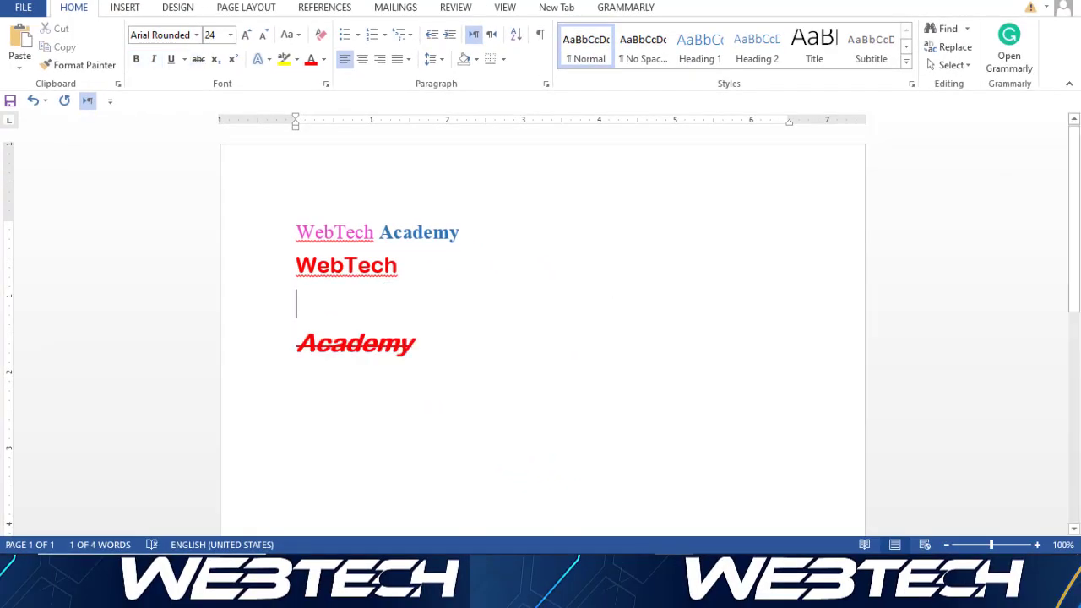
{"action": "triple_click", "coordinate": [361, 345]}
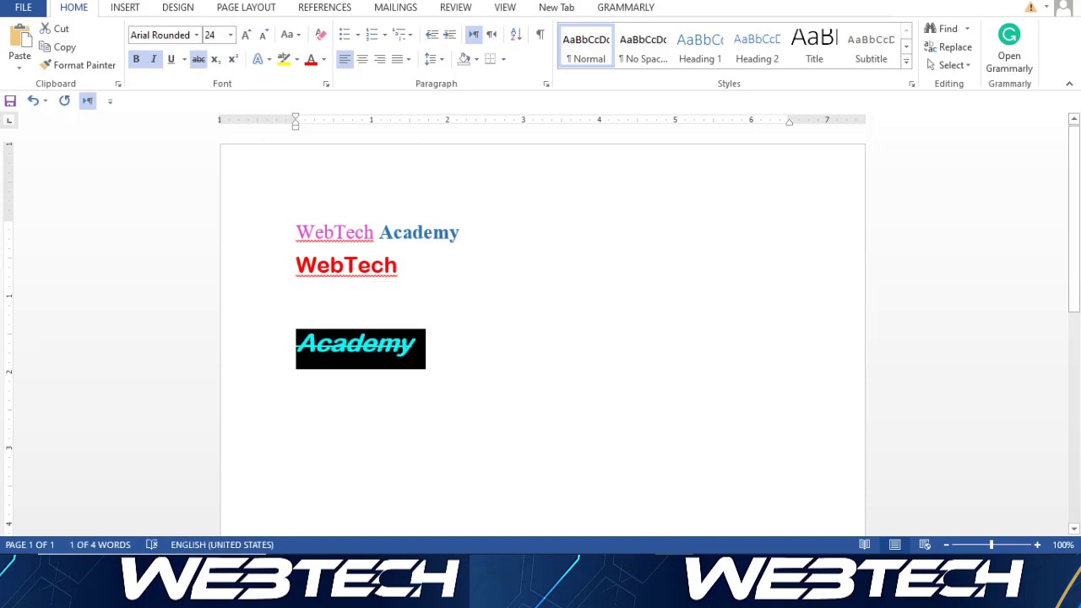